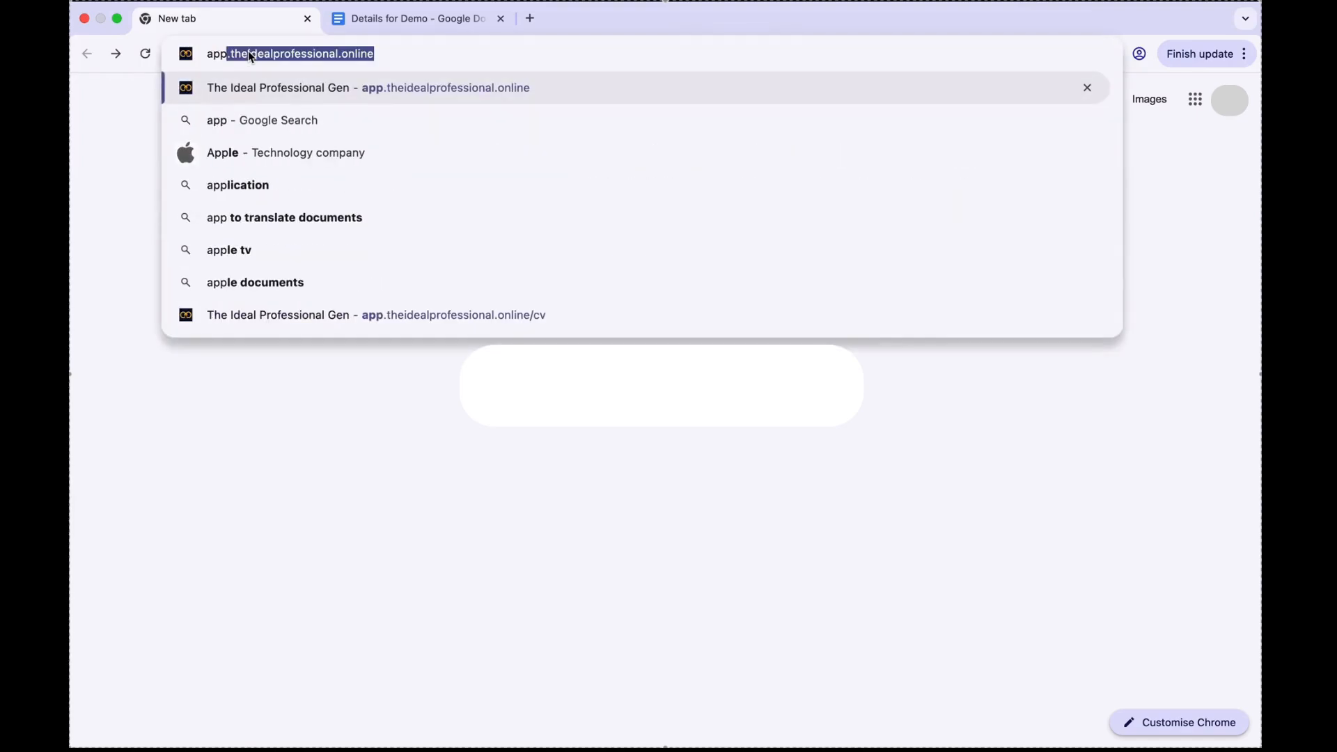
Open the website app.theidealprofessional.online
{"action": "type", "text": "professional"}
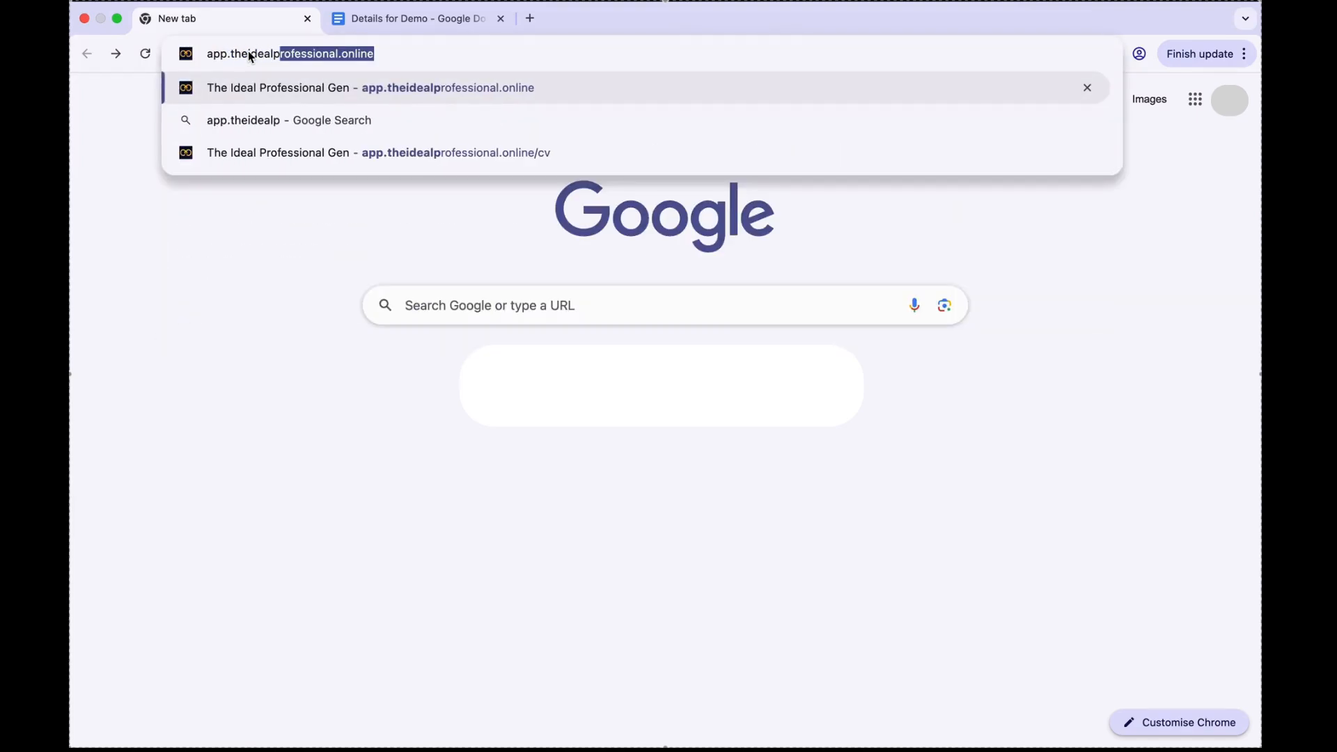
{"action": "type", "text": ".online"}
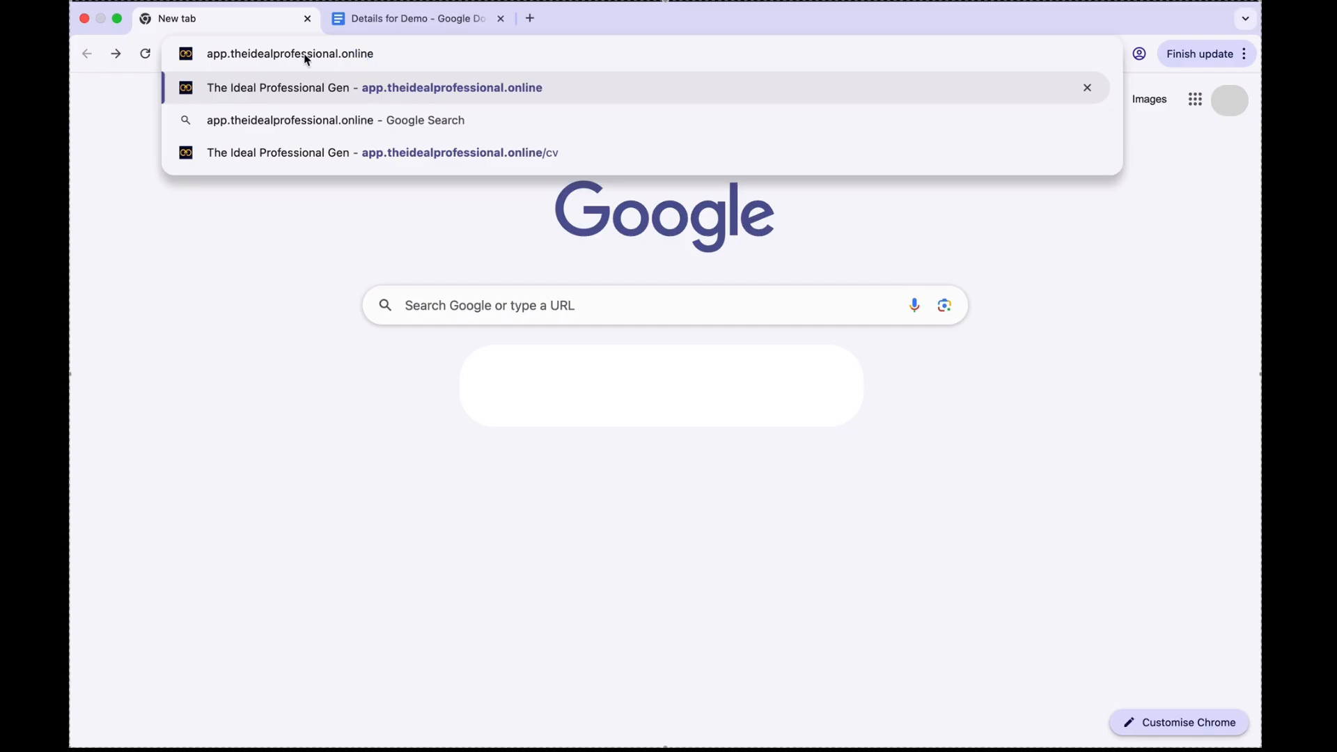
{"action": "left_click", "coordinate": [310, 77]}
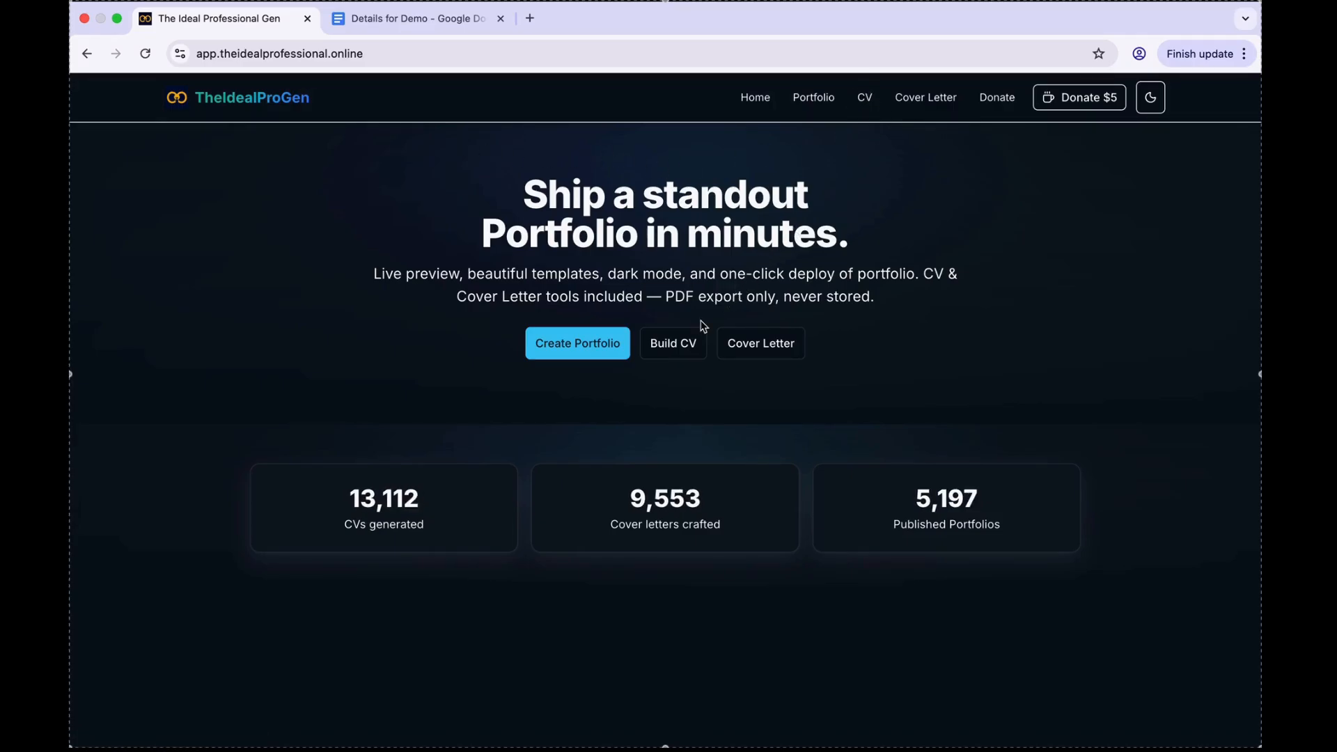
Look through the homepage down to its footer and open the CV builder from the quick links
{"action": "scroll", "coordinate": [661, 340], "scroll_direction": "down", "scroll_amount": 10}
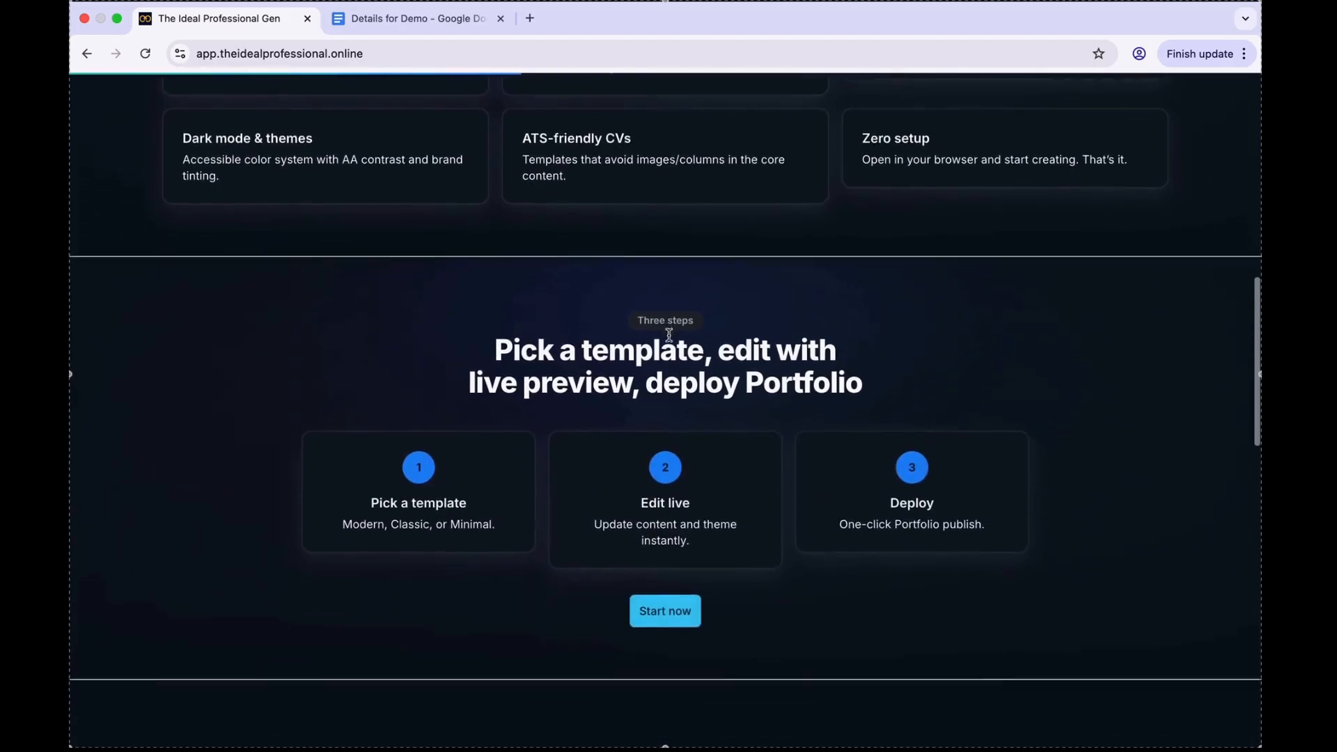
{"action": "scroll", "coordinate": [668, 334], "scroll_direction": "down", "scroll_amount": 15}
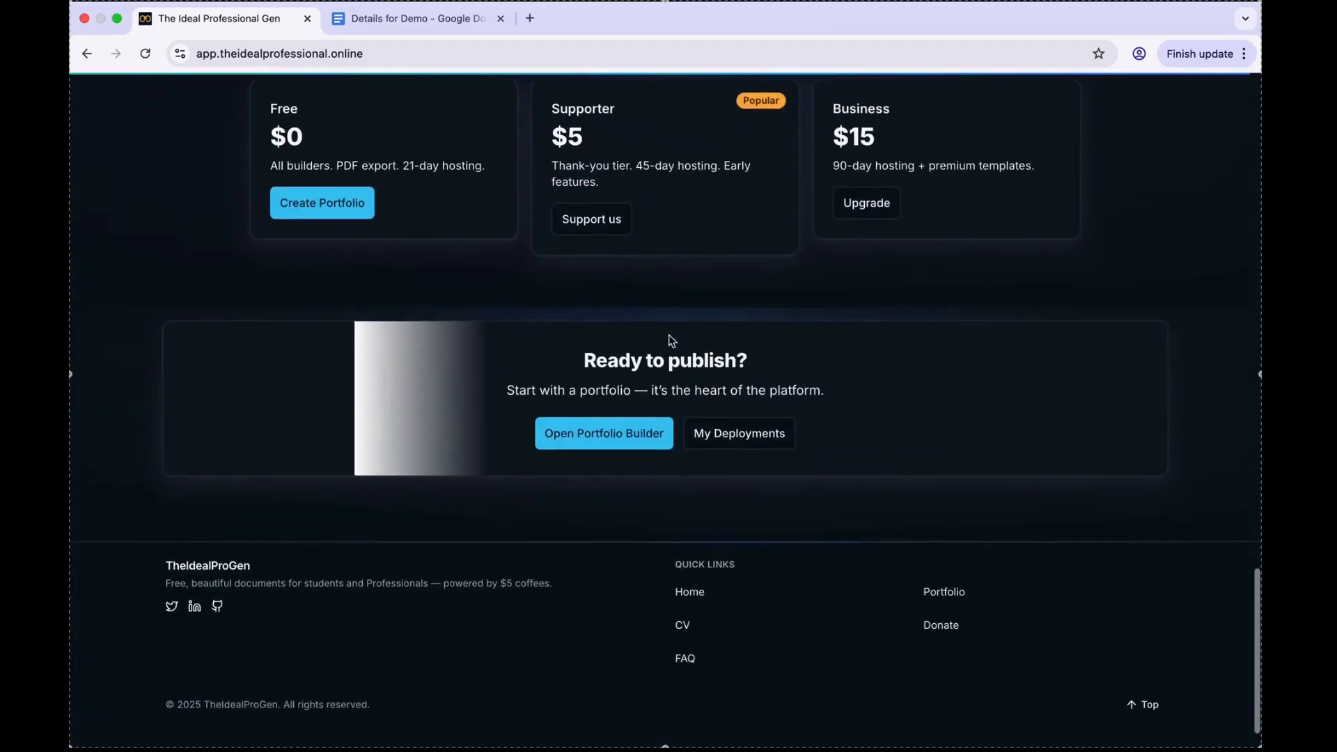
{"action": "scroll", "coordinate": [667, 602], "scroll_direction": "up", "scroll_amount": 10}
{"action": "scroll", "coordinate": [668, 334], "scroll_direction": "down", "scroll_amount": 10}
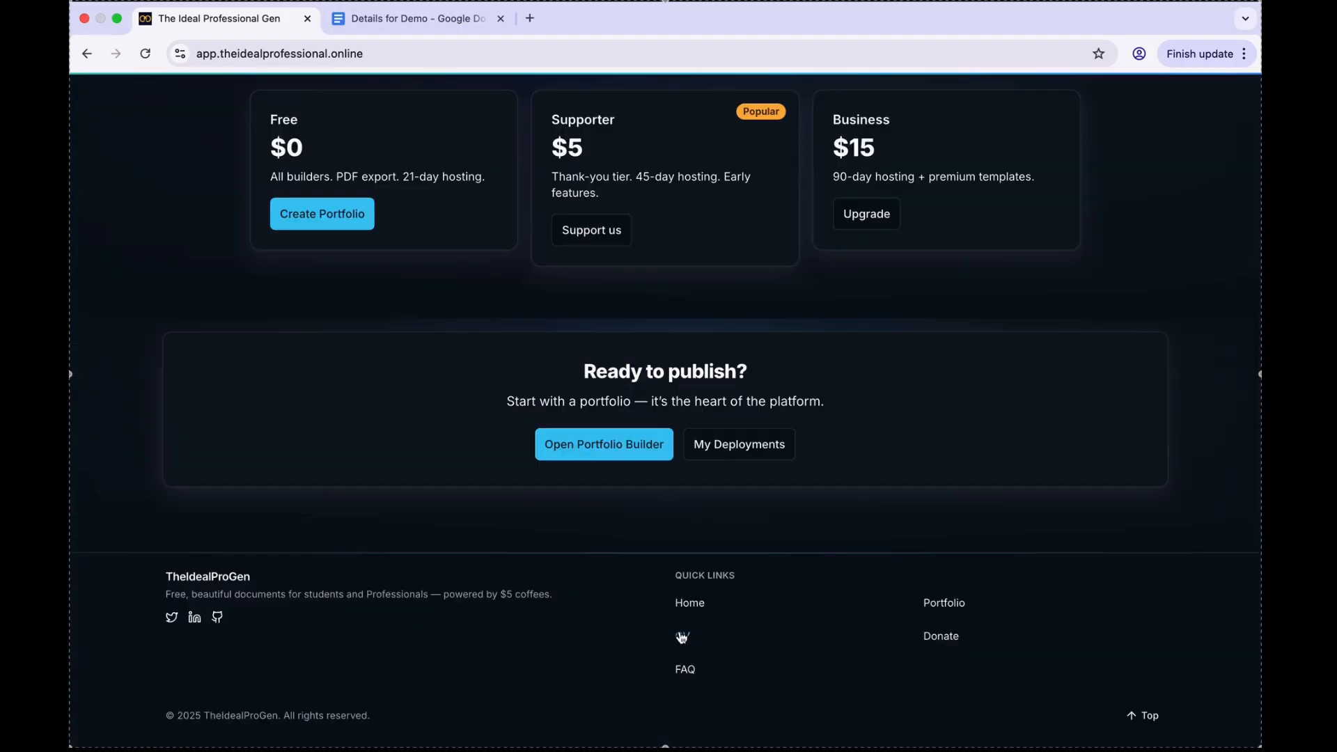
{"action": "left_click", "coordinate": [683, 639]}
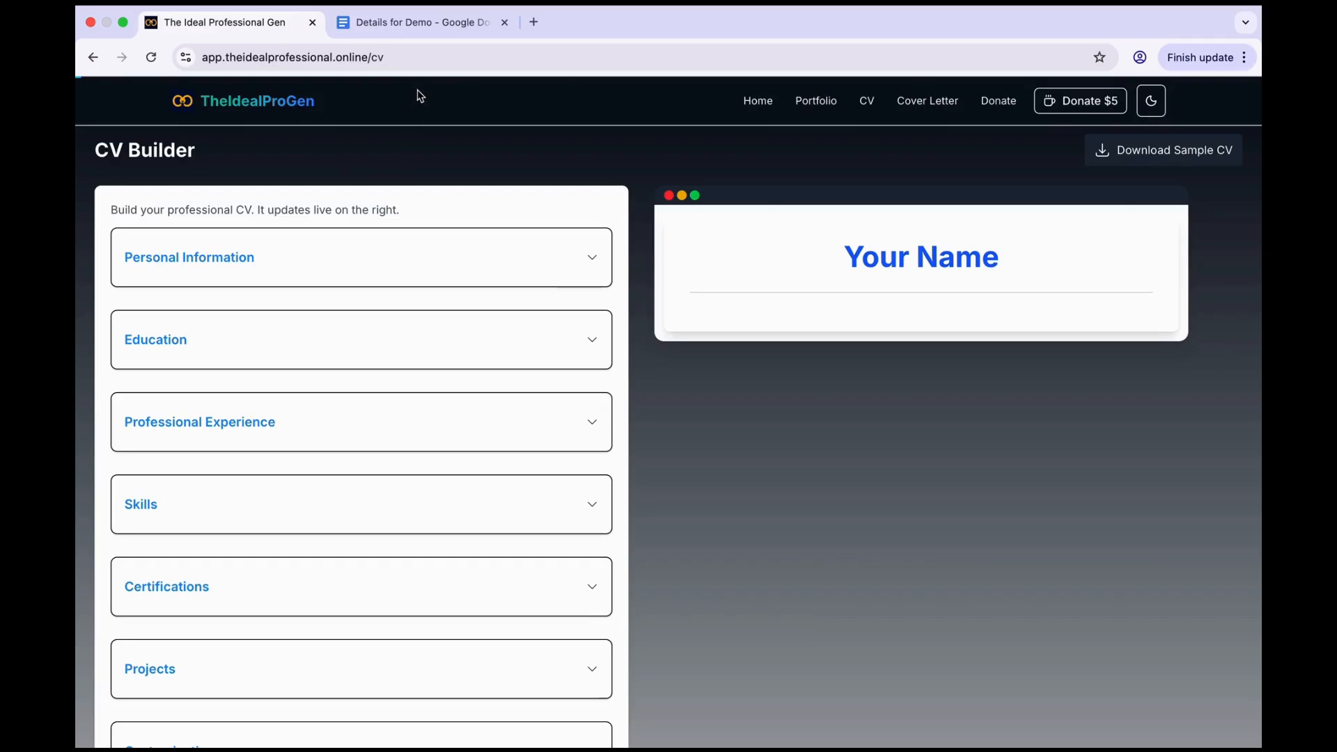
Expand the CV's Personal Information section and fill in the name copied from the Details for Demo document
{"action": "left_click", "coordinate": [425, 25]}
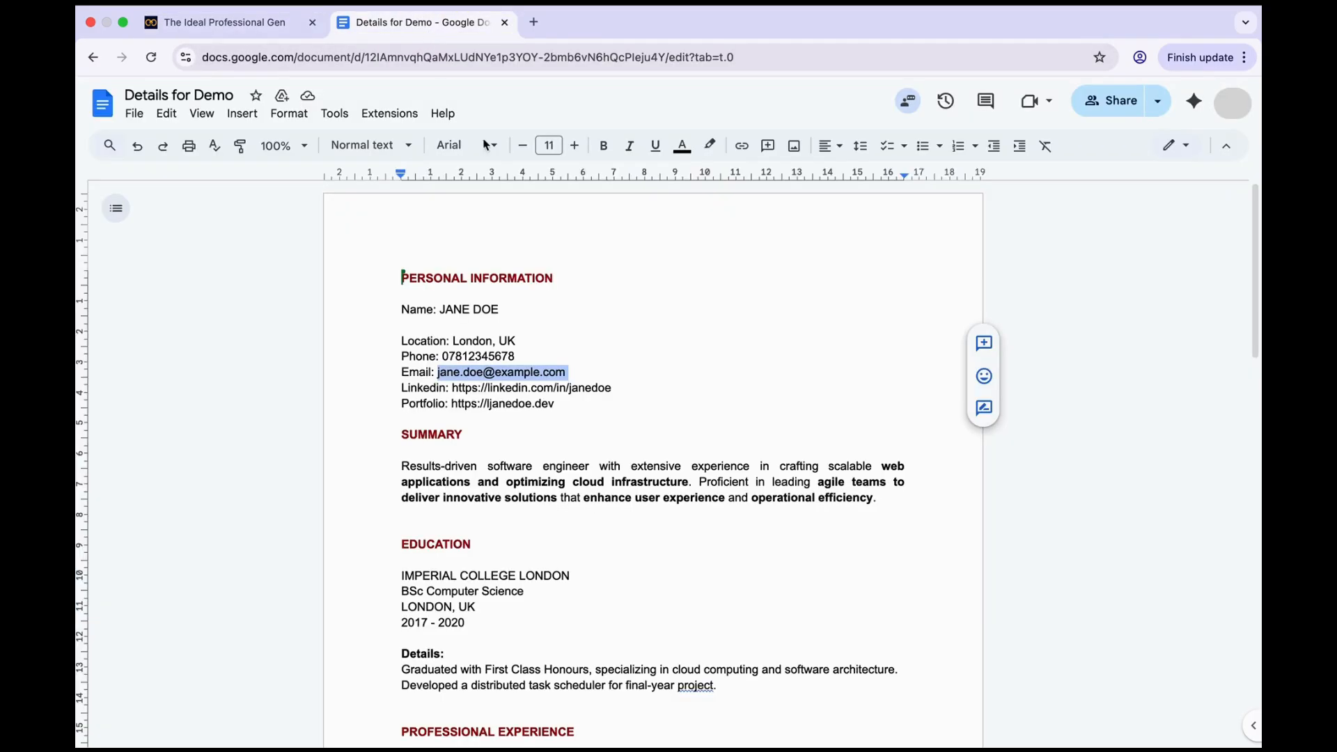
{"action": "left_click", "coordinate": [535, 325]}
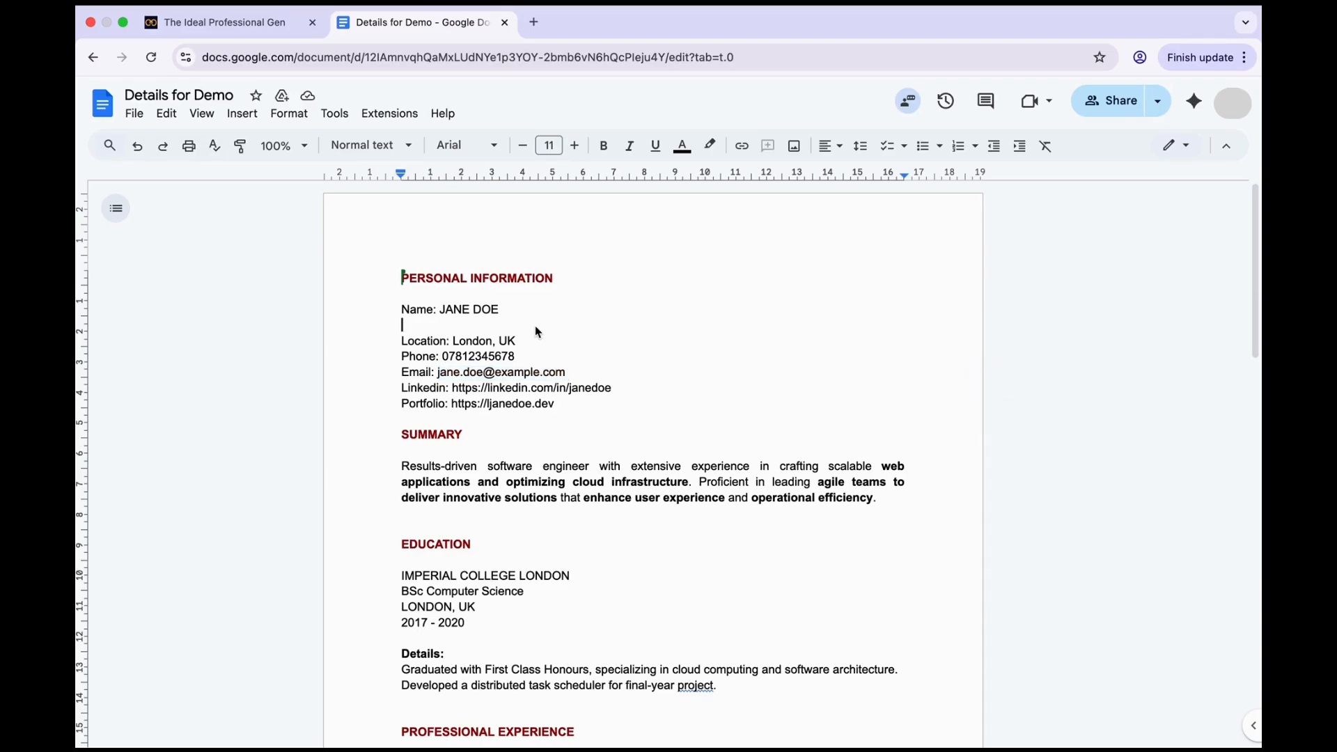
{"action": "left_click", "coordinate": [507, 311]}
{"action": "left_click_drag", "start_coordinate": [507, 314], "coordinate": [442, 313]}
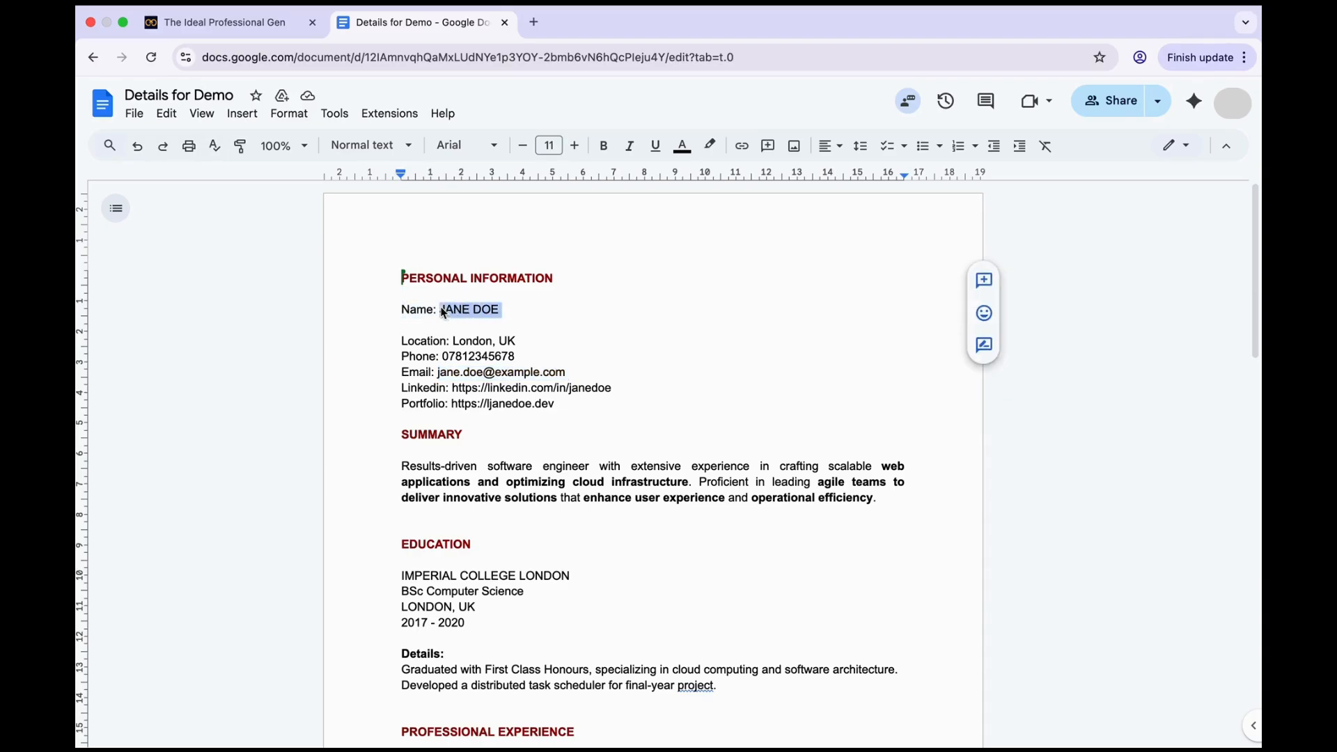
{"action": "left_click", "coordinate": [236, 23]}
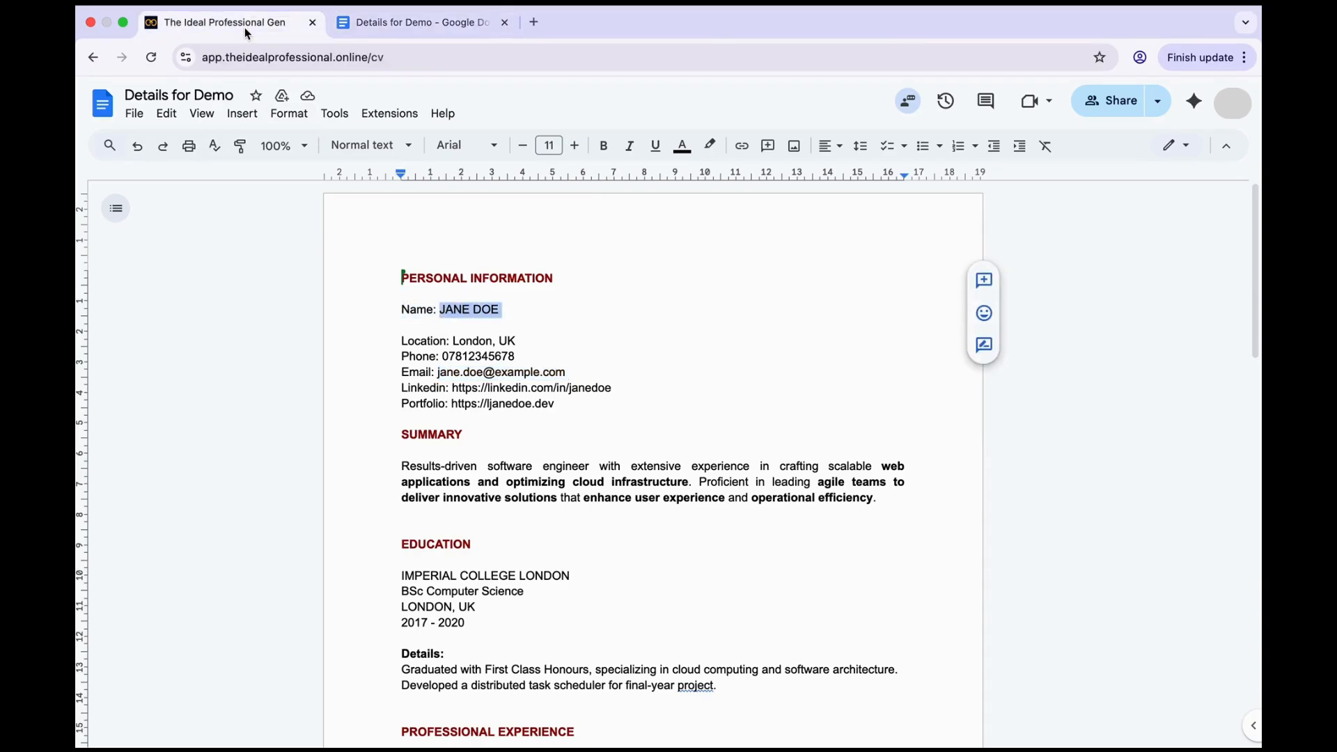
{"action": "left_click", "coordinate": [588, 261]}
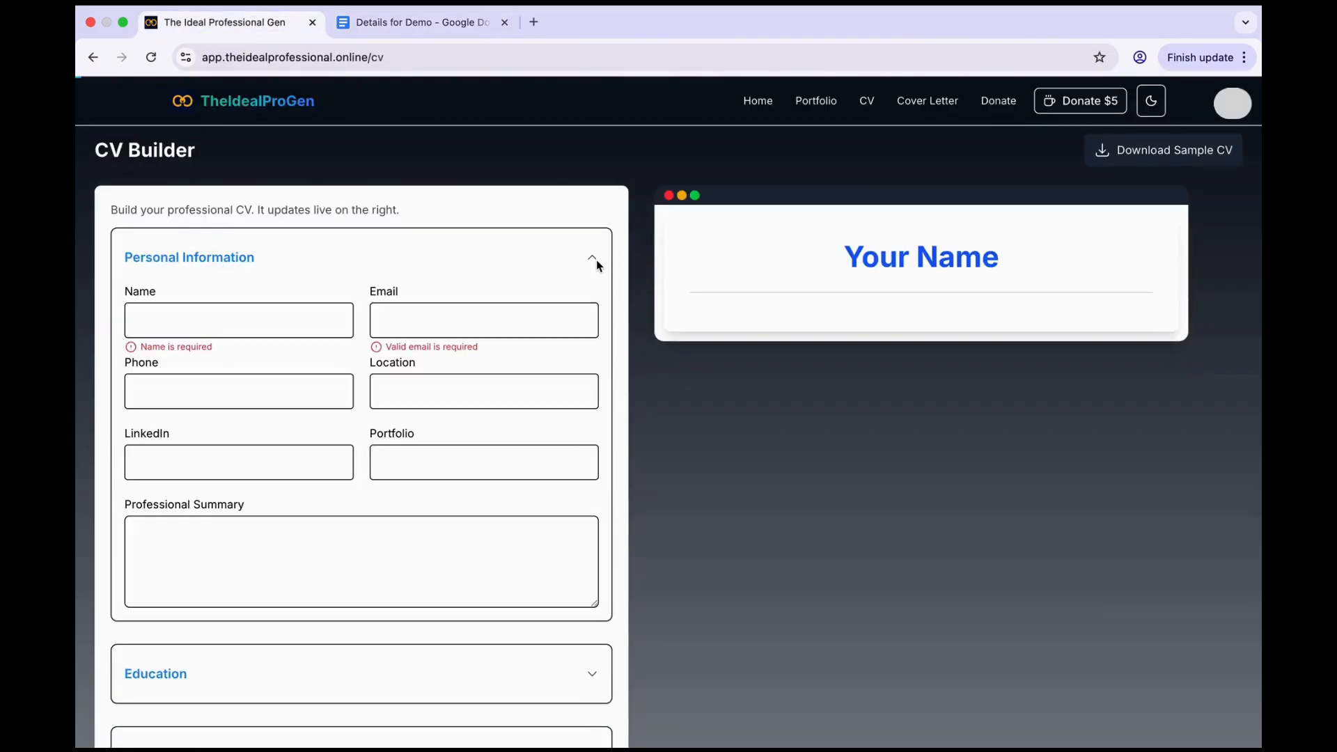
{"action": "key", "text": "ctrl+Tab"}
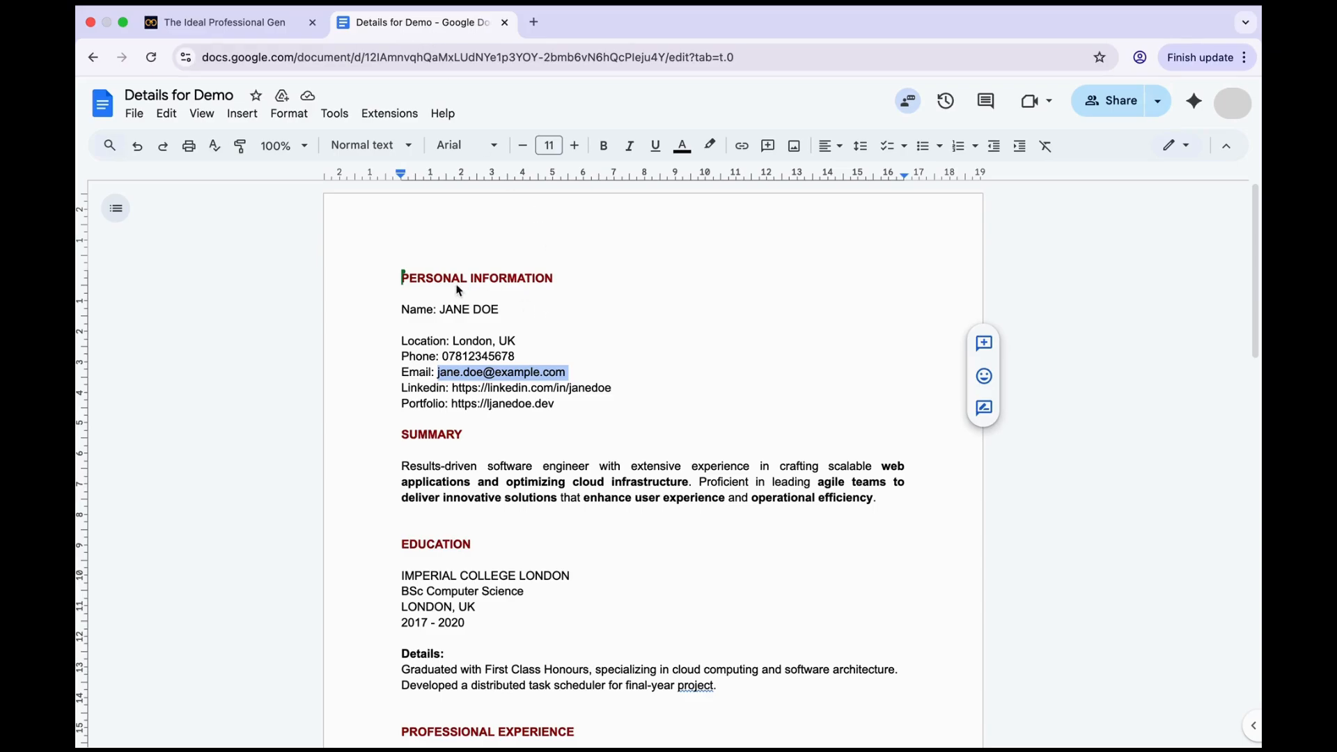
{"action": "left_click", "coordinate": [507, 313]}
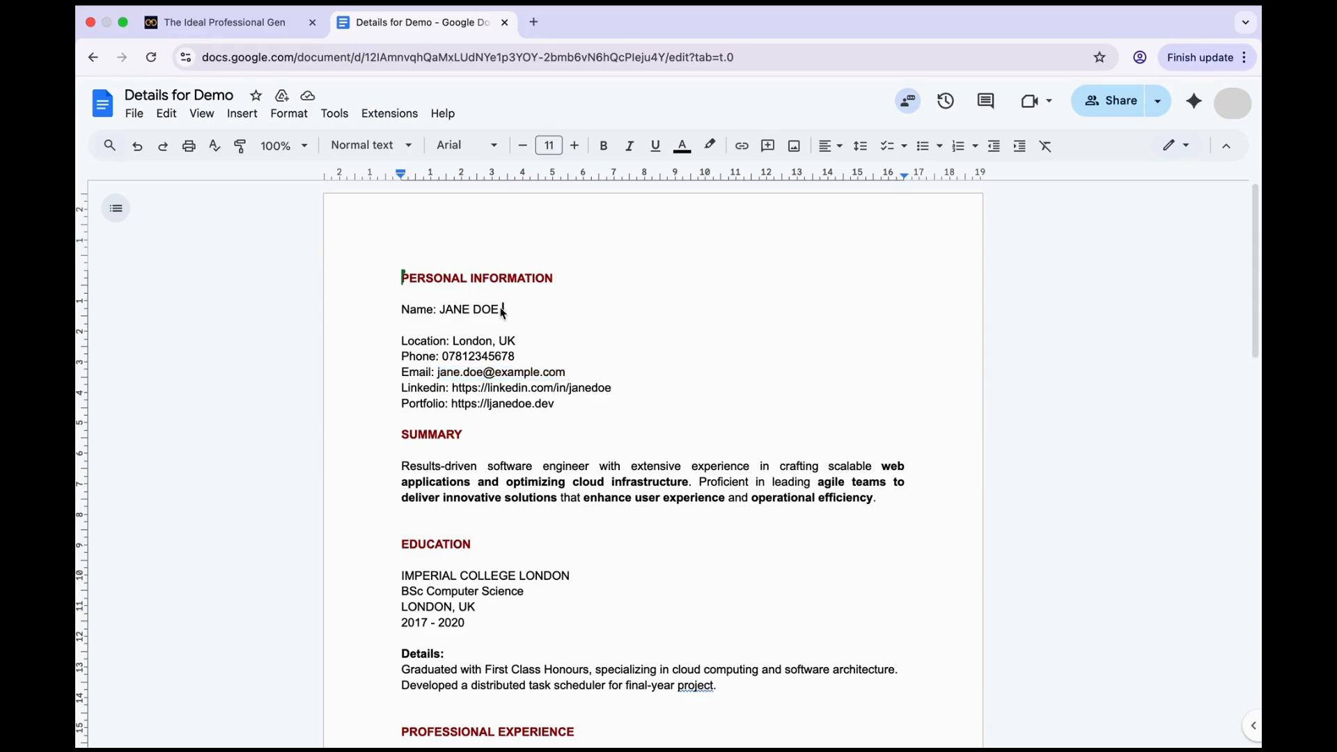
Copy the e-mail address from the Details for Demo document into the CV's Email field
{"action": "double_click", "coordinate": [536, 372]}
{"action": "key", "text": "super+c"}
{"action": "key", "text": "ctrl+Tab"}
{"action": "left_click", "coordinate": [423, 327]}
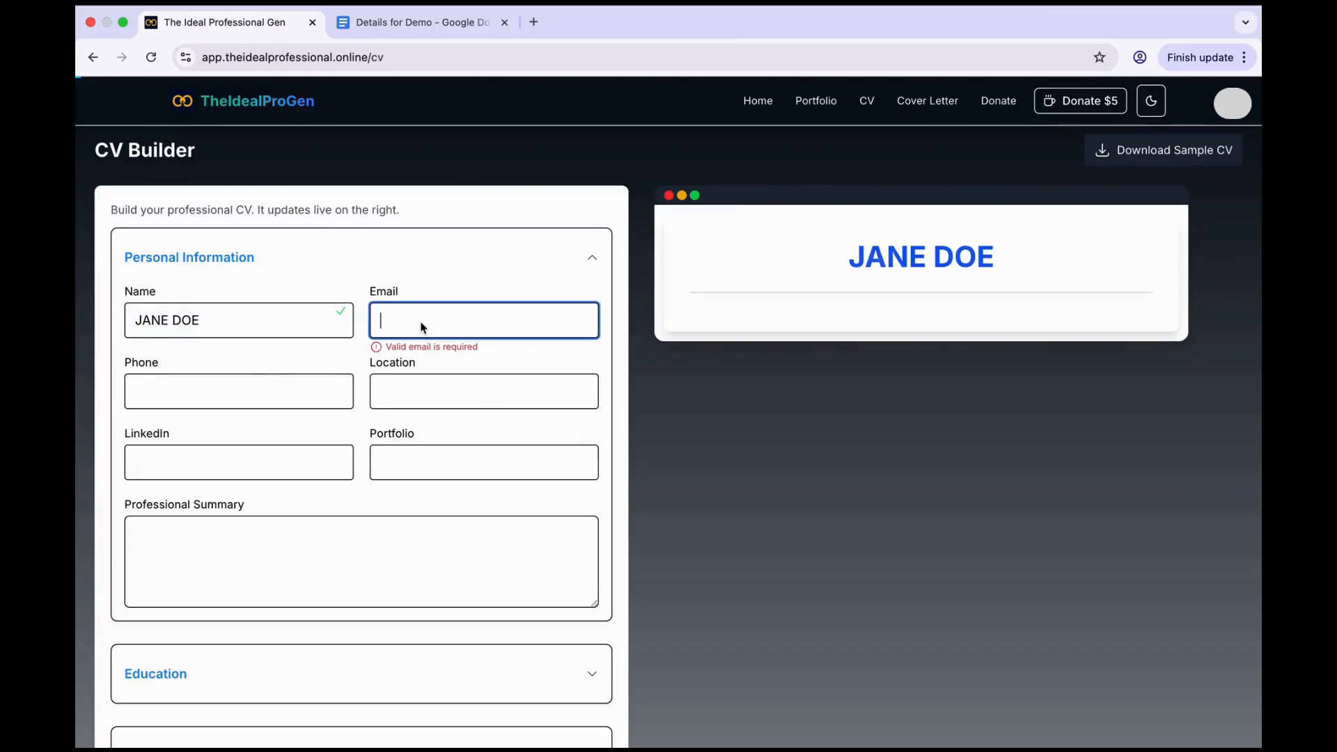
{"action": "key", "text": "super+v"}
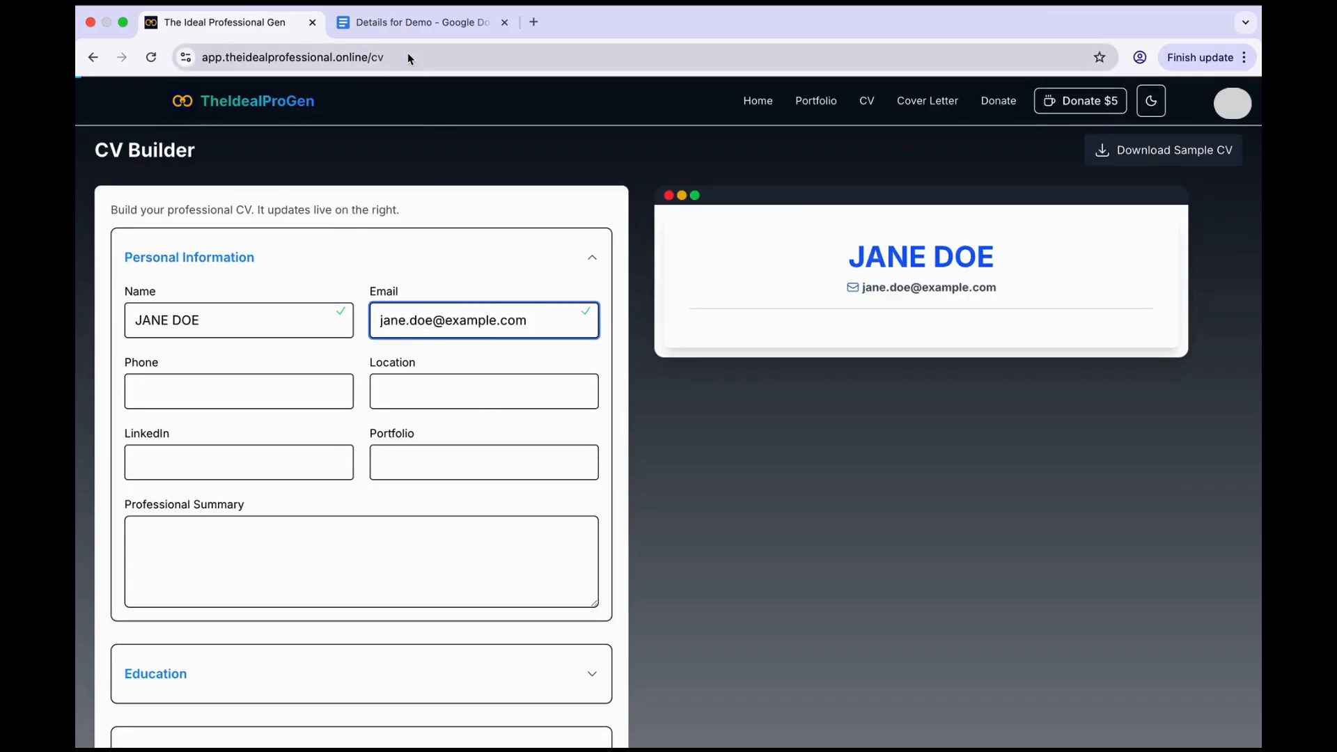
Fill in the CV's phone number, location, LinkedIn link and portfolio link with the details from the document
{"action": "left_click", "coordinate": [412, 25]}
{"action": "left_click_drag", "start_coordinate": [515, 357], "coordinate": [445, 361]}
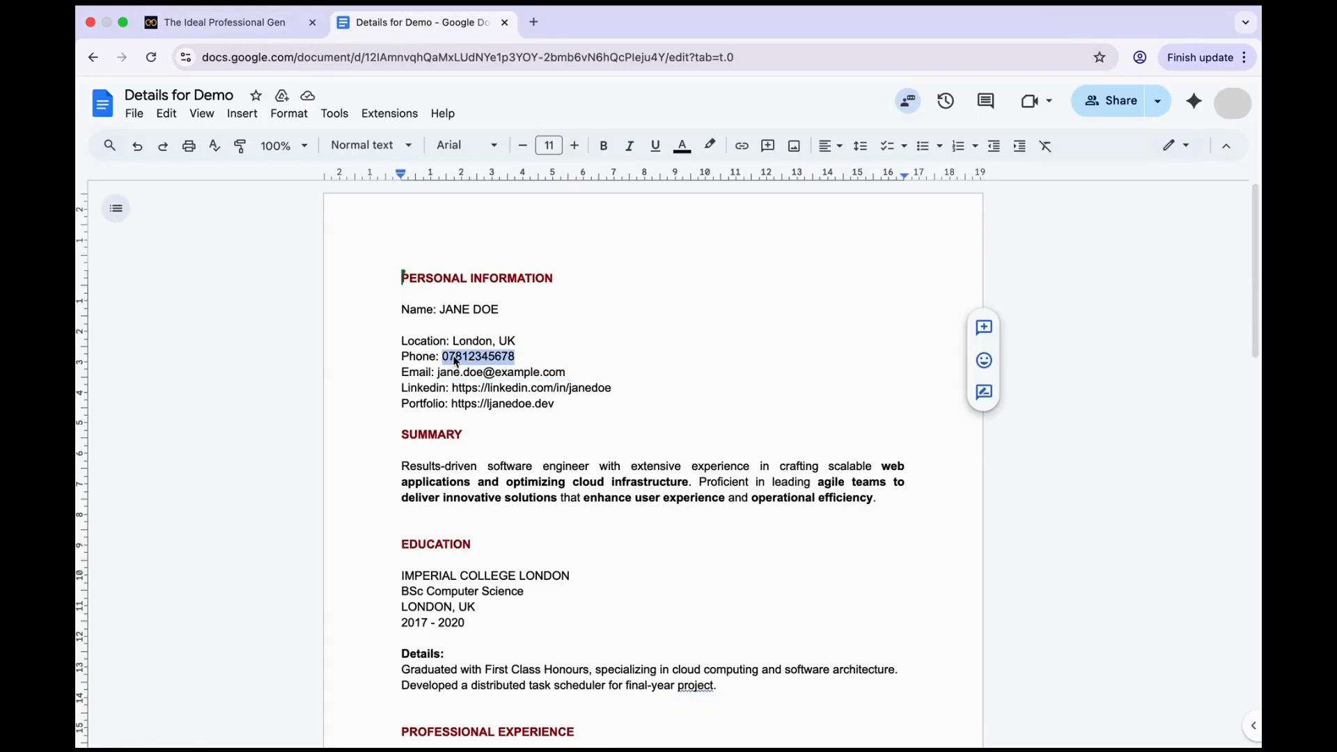
{"action": "left_click", "coordinate": [232, 28]}
{"action": "left_click", "coordinate": [409, 462]}
{"action": "type", "text": "https://ljanedoe.dev"}
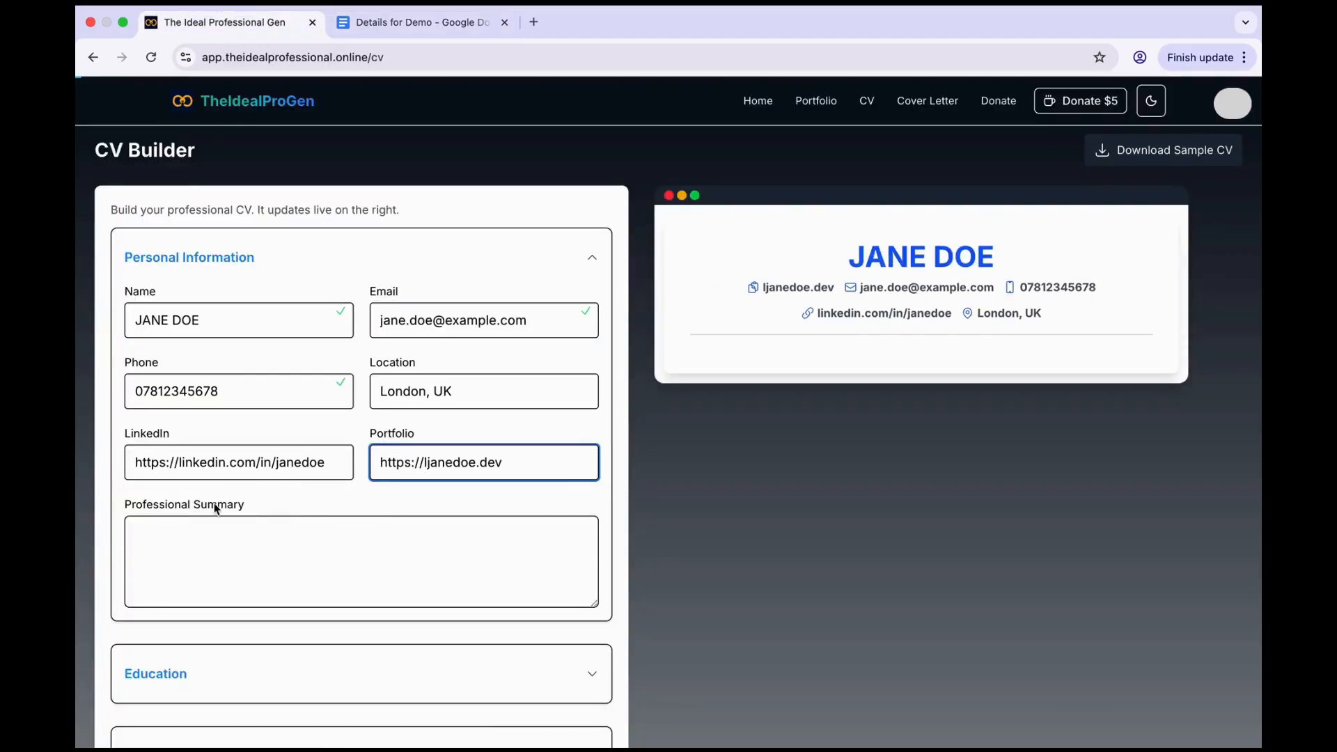
Copy the document's whole summary paragraph into the Professional Summary field and collapse the Personal Information section
{"action": "left_click", "coordinate": [412, 23]}
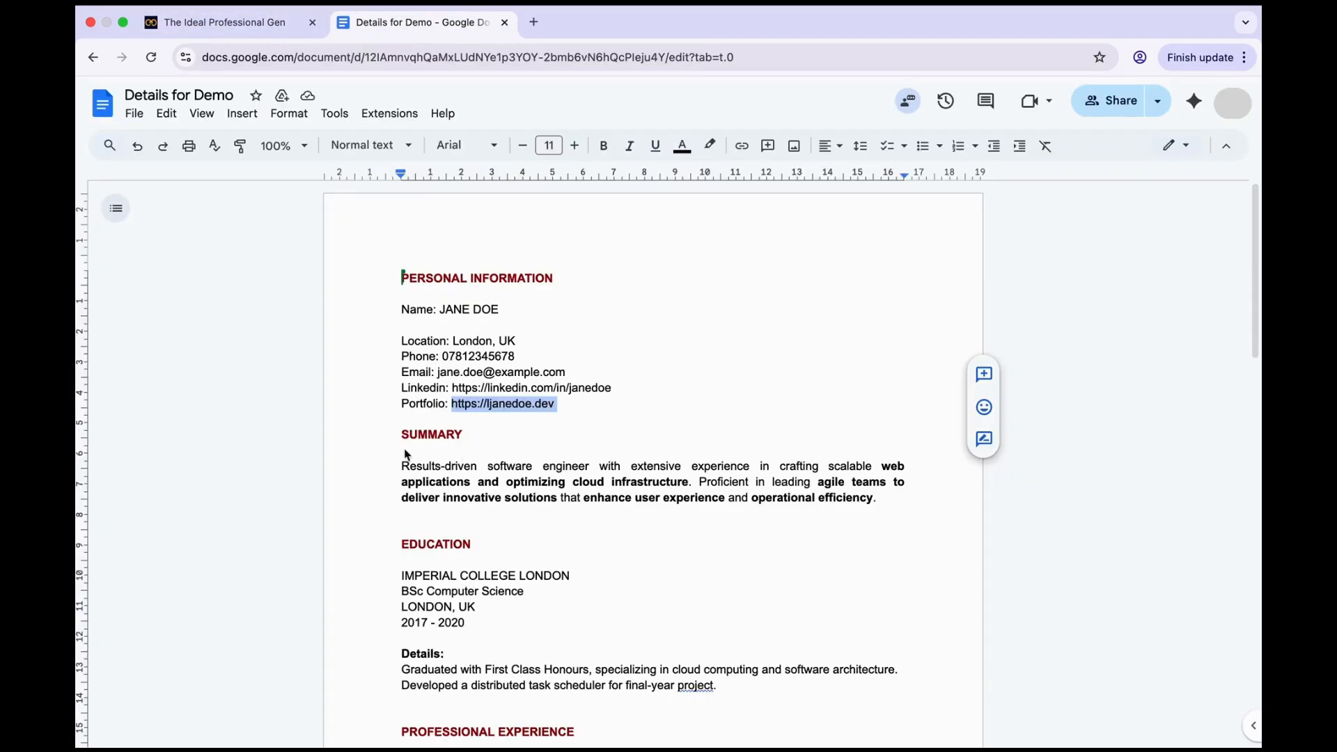
{"action": "left_click_drag", "start_coordinate": [405, 454], "coordinate": [885, 499]}
{"action": "key", "text": "super+c"}
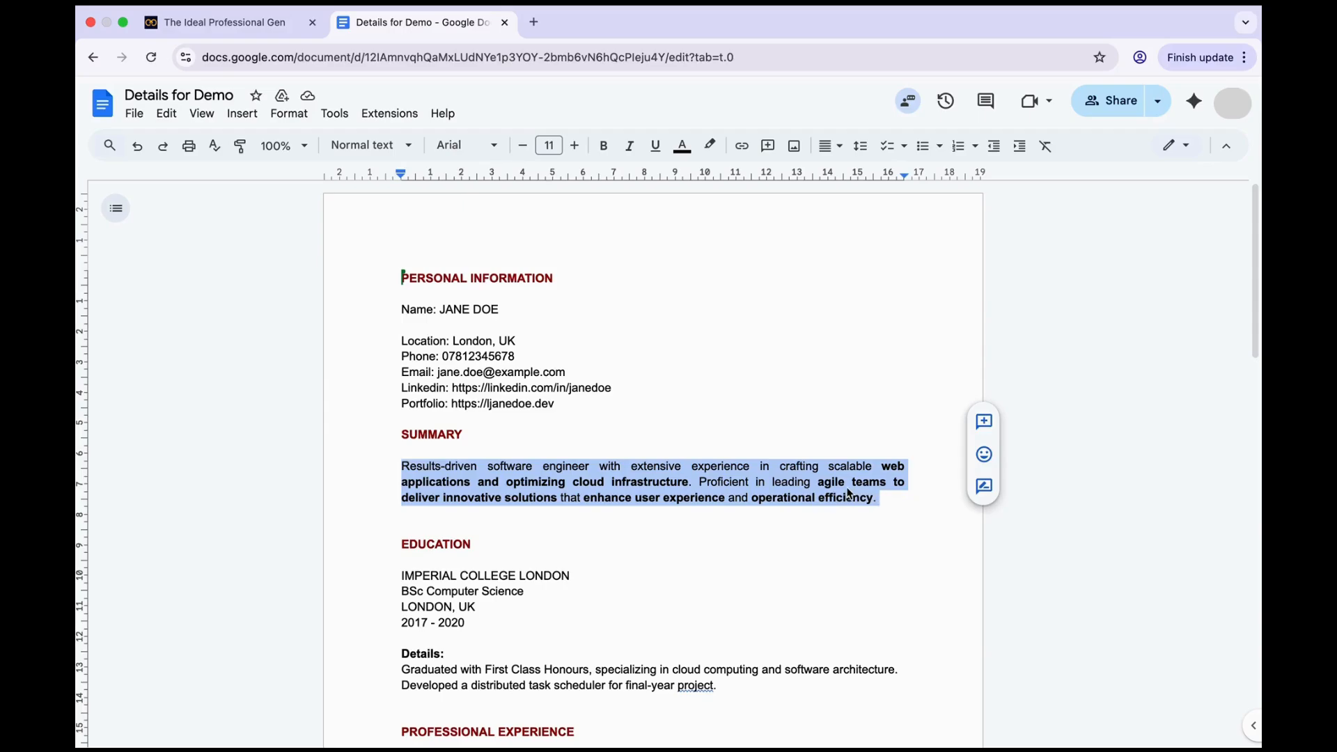
{"action": "left_click", "coordinate": [263, 22]}
{"action": "left_click", "coordinate": [172, 545]}
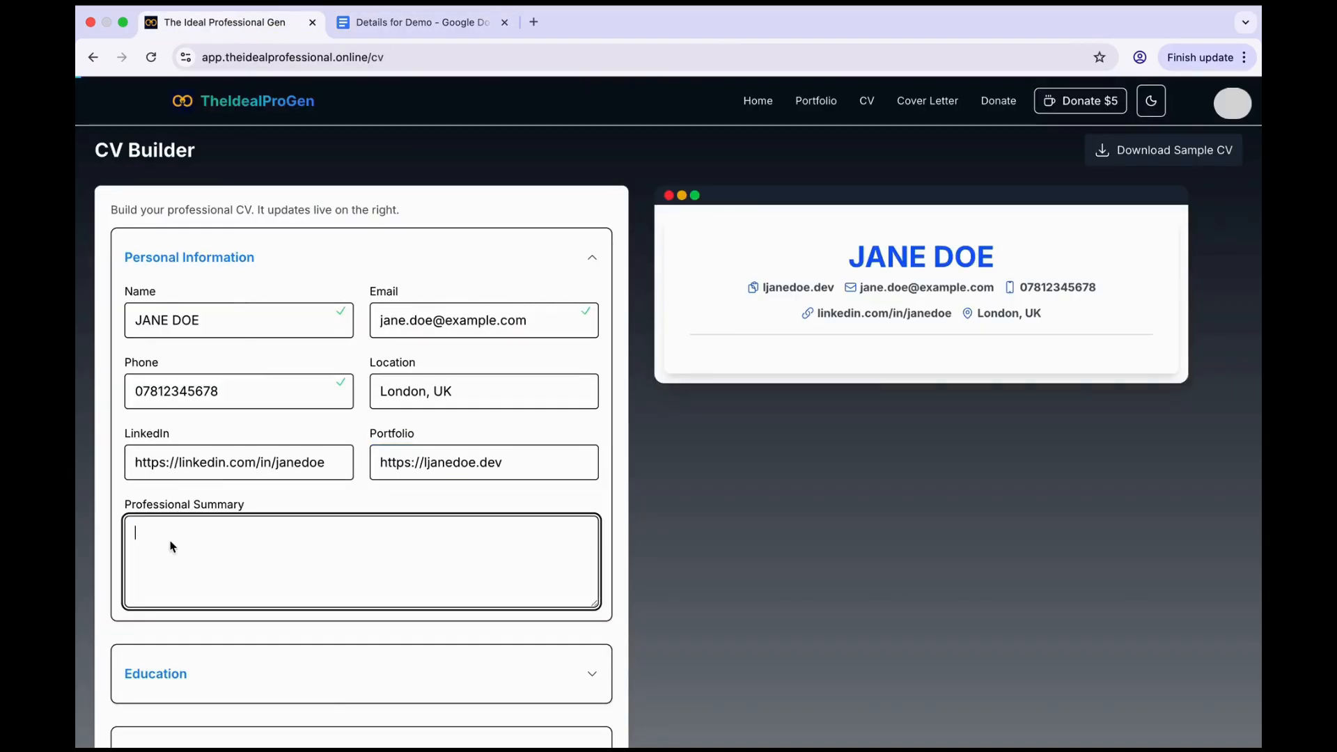
{"action": "key", "text": "super+v"}
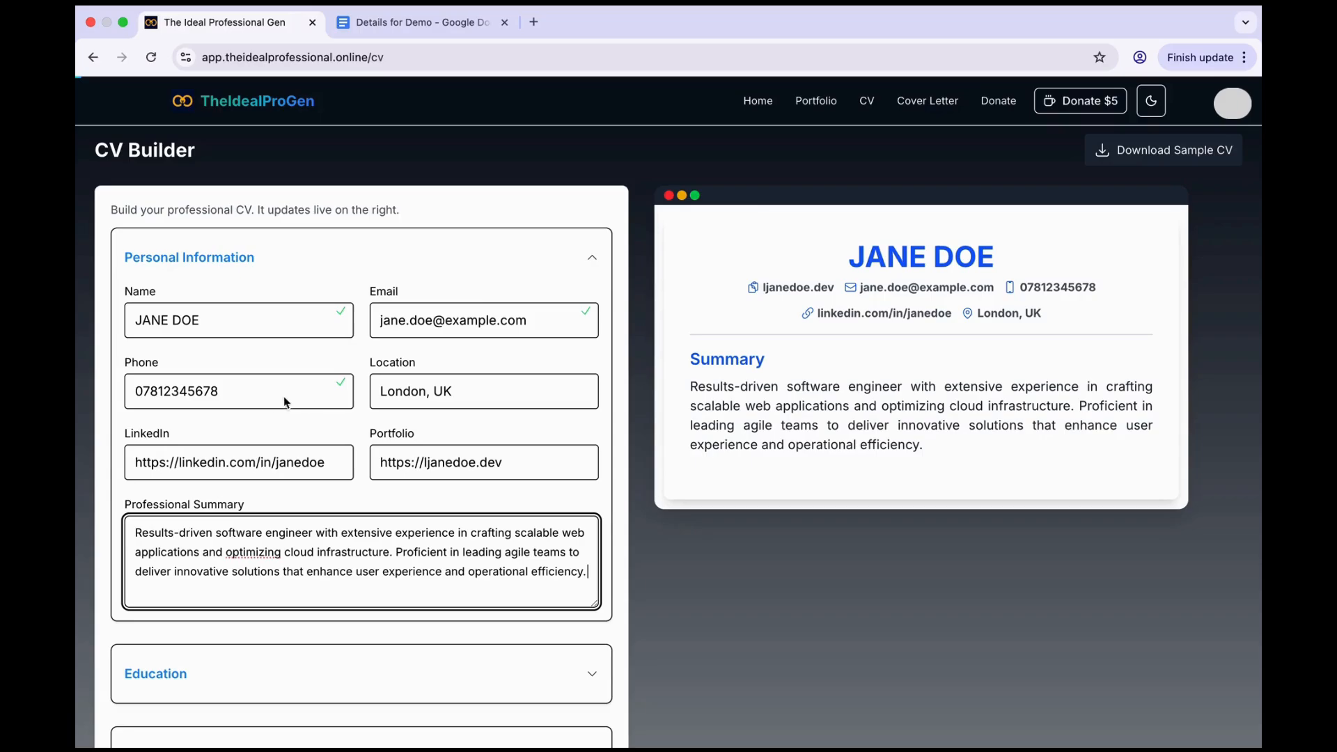
{"action": "left_click", "coordinate": [592, 258]}
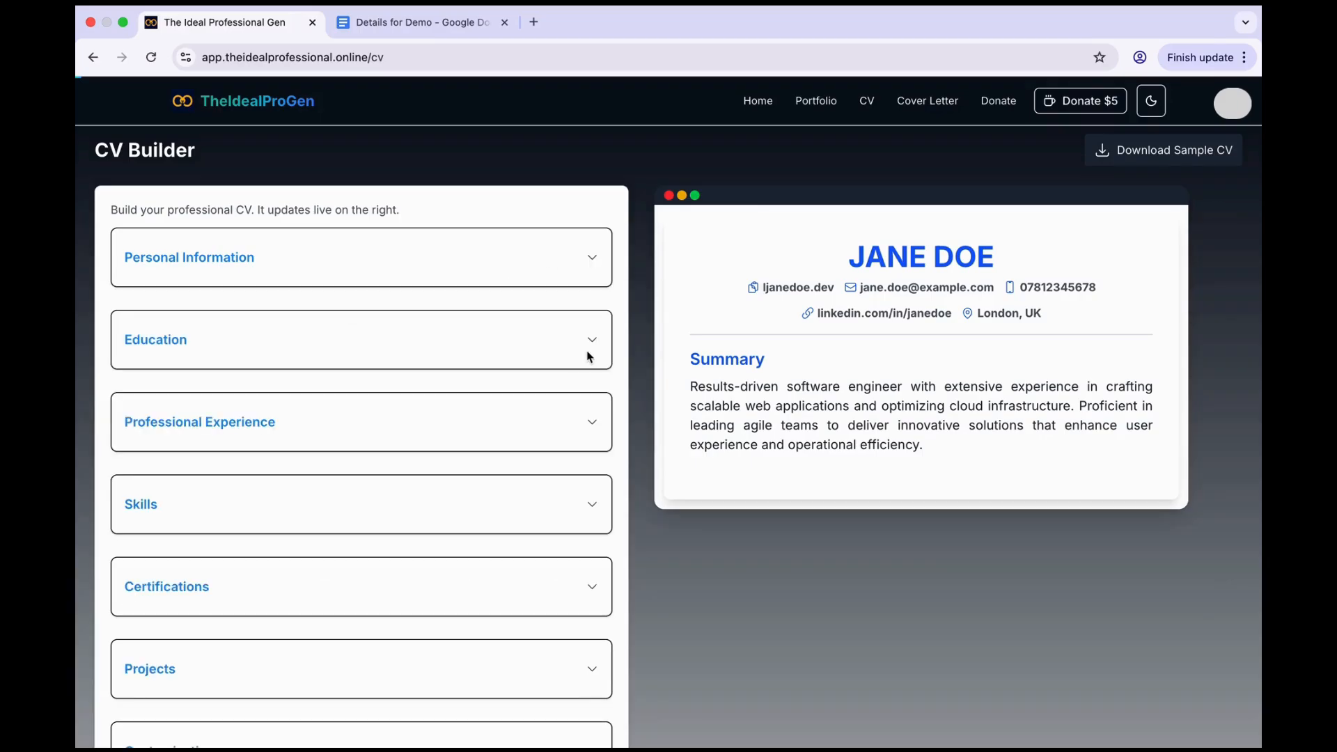
Add an education entry to the CV and set its school to IMPERIAL COLLEGE LONDON, copied from the document
{"action": "left_click", "coordinate": [492, 337]}
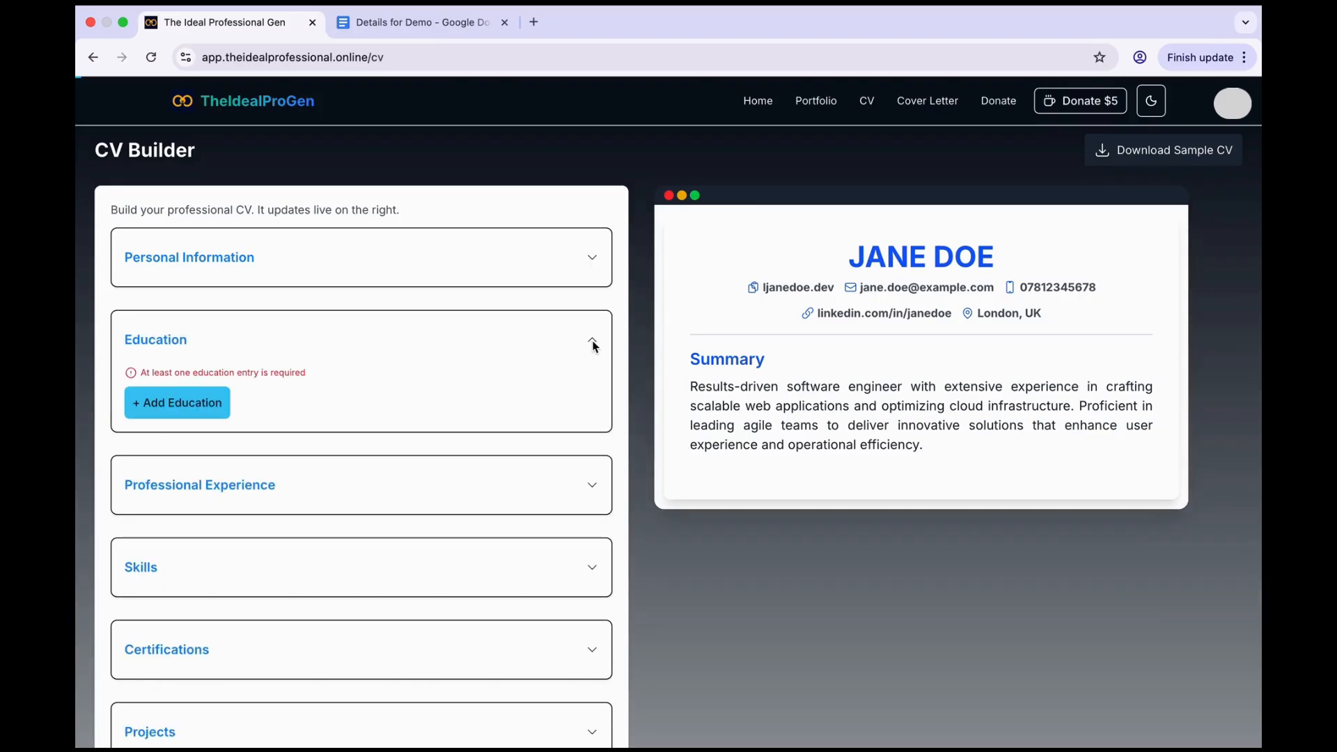
{"action": "left_click", "coordinate": [198, 406]}
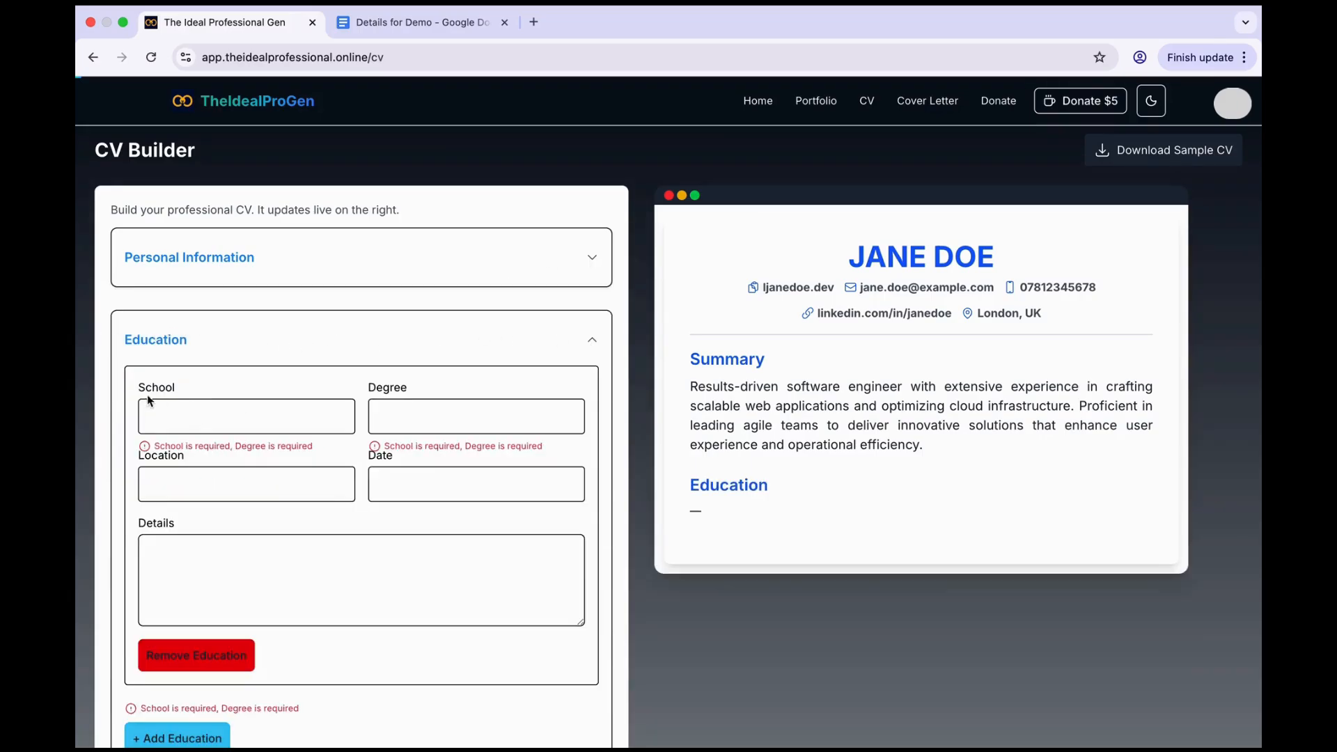
{"action": "left_click", "coordinate": [412, 23]}
{"action": "scroll", "coordinate": [457, 475], "scroll_direction": "down", "scroll_amount": 1}
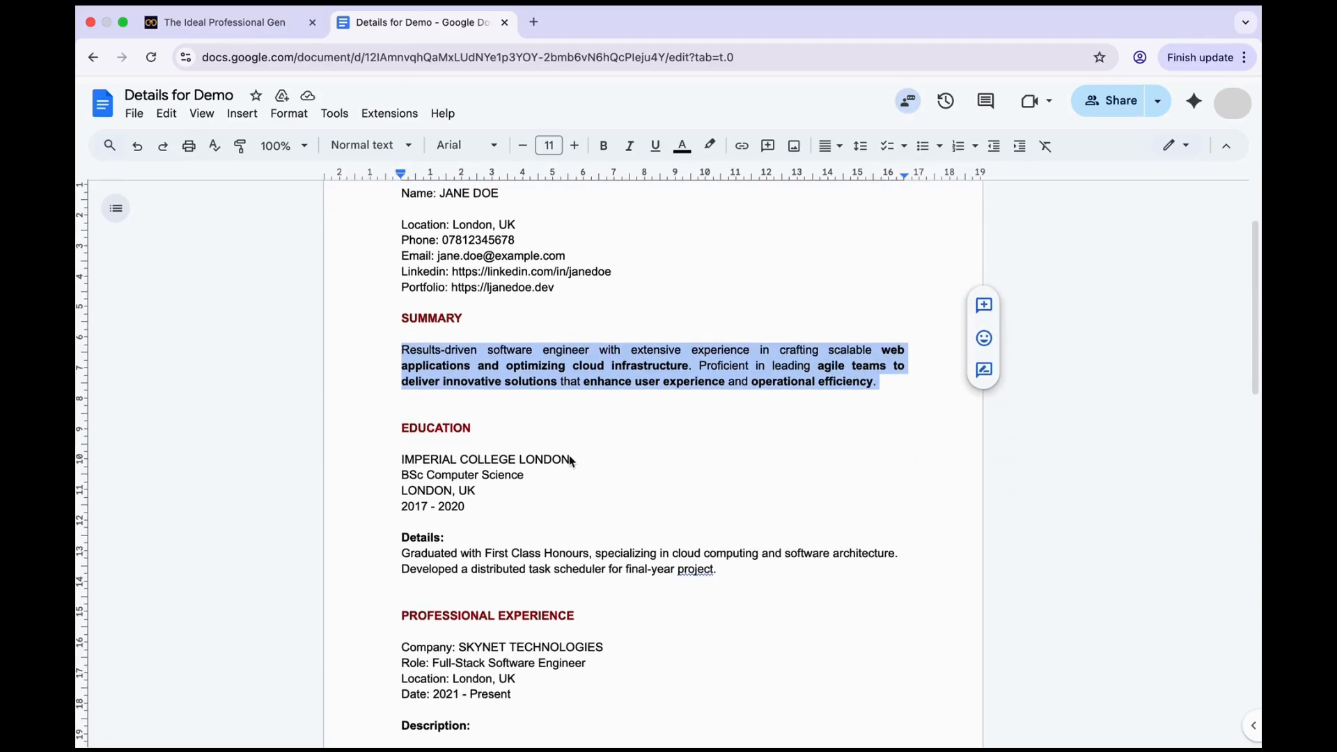
{"action": "left_click_drag", "start_coordinate": [573, 457], "coordinate": [362, 457]}
{"action": "key", "text": "super+c"}
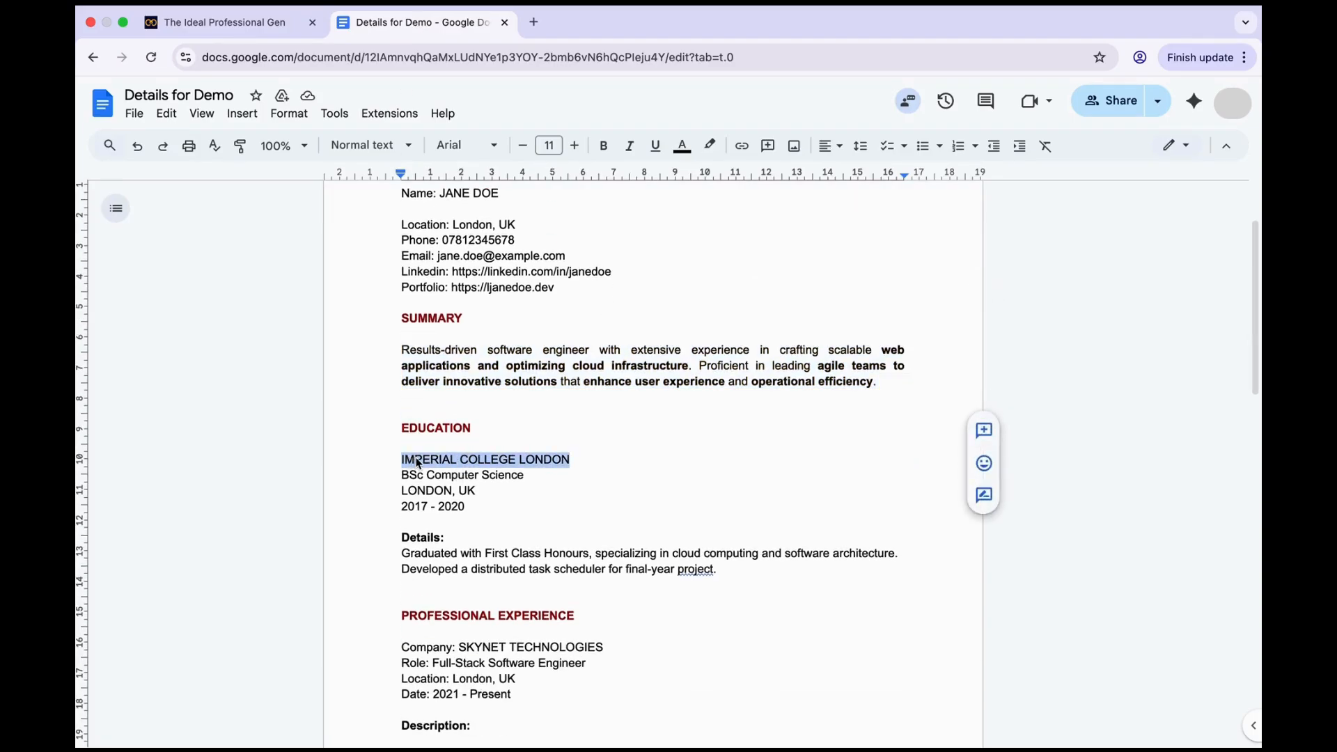
{"action": "left_click", "coordinate": [208, 23]}
{"action": "left_click", "coordinate": [226, 418]}
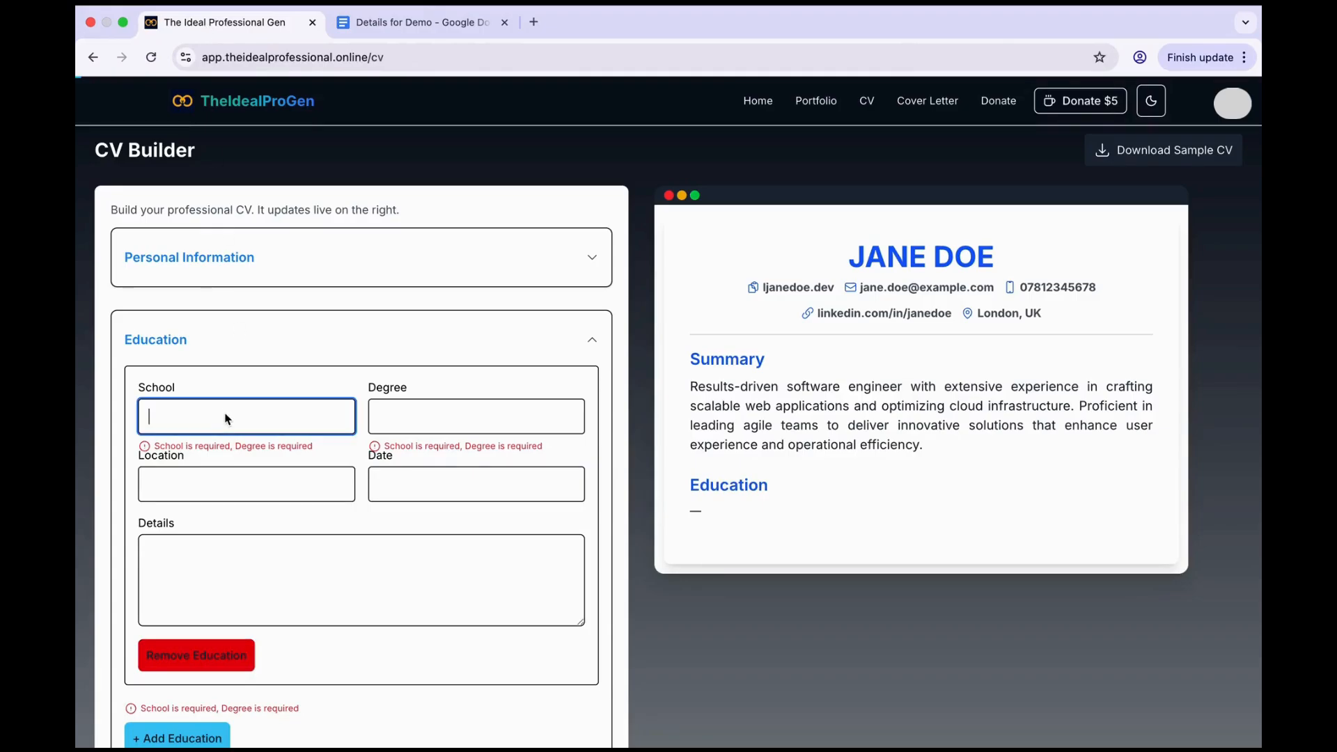
{"action": "key", "text": "super+v"}
Set the education entry's degree to BSc Computer Science, copied from the document
{"action": "left_click", "coordinate": [393, 418]}
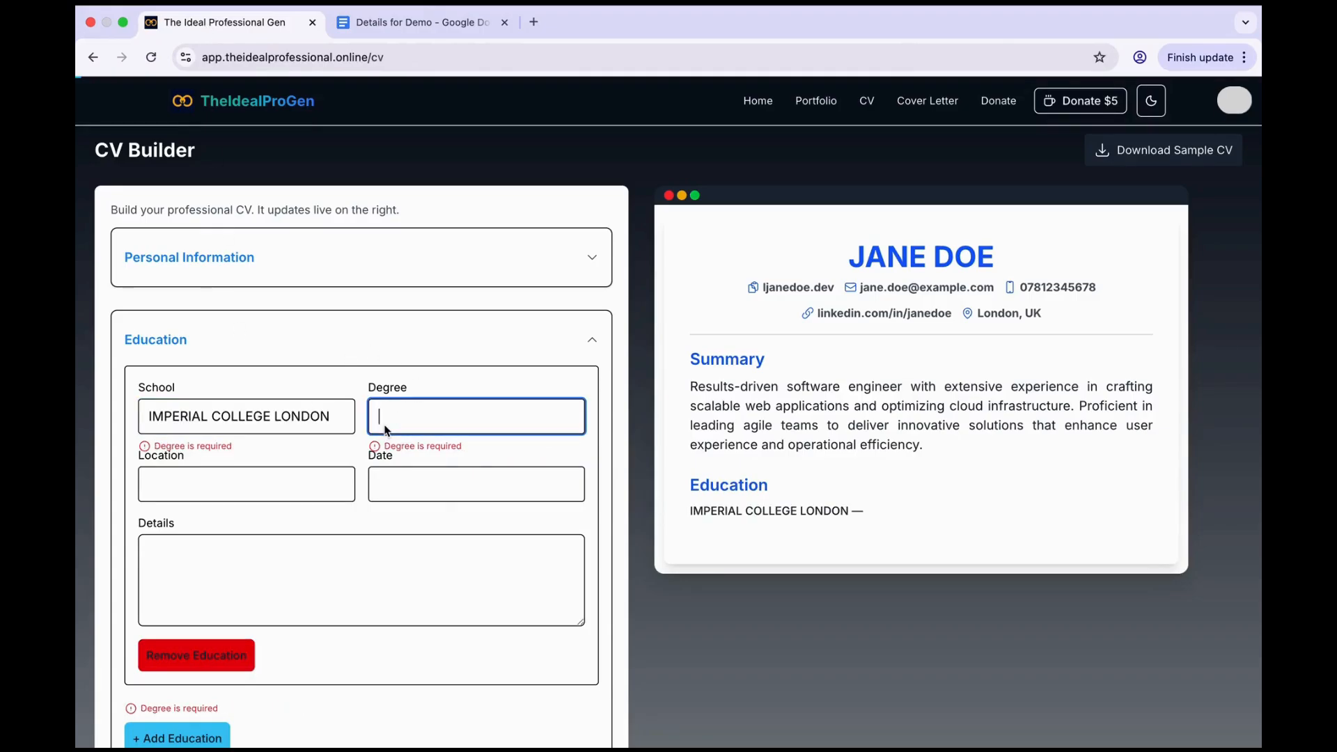
{"action": "left_click", "coordinate": [443, 28]}
{"action": "left_click_drag", "start_coordinate": [529, 480], "coordinate": [416, 482]}
{"action": "key", "text": "super+c"}
{"action": "left_click", "coordinate": [222, 22]}
{"action": "key", "text": "super+v"}
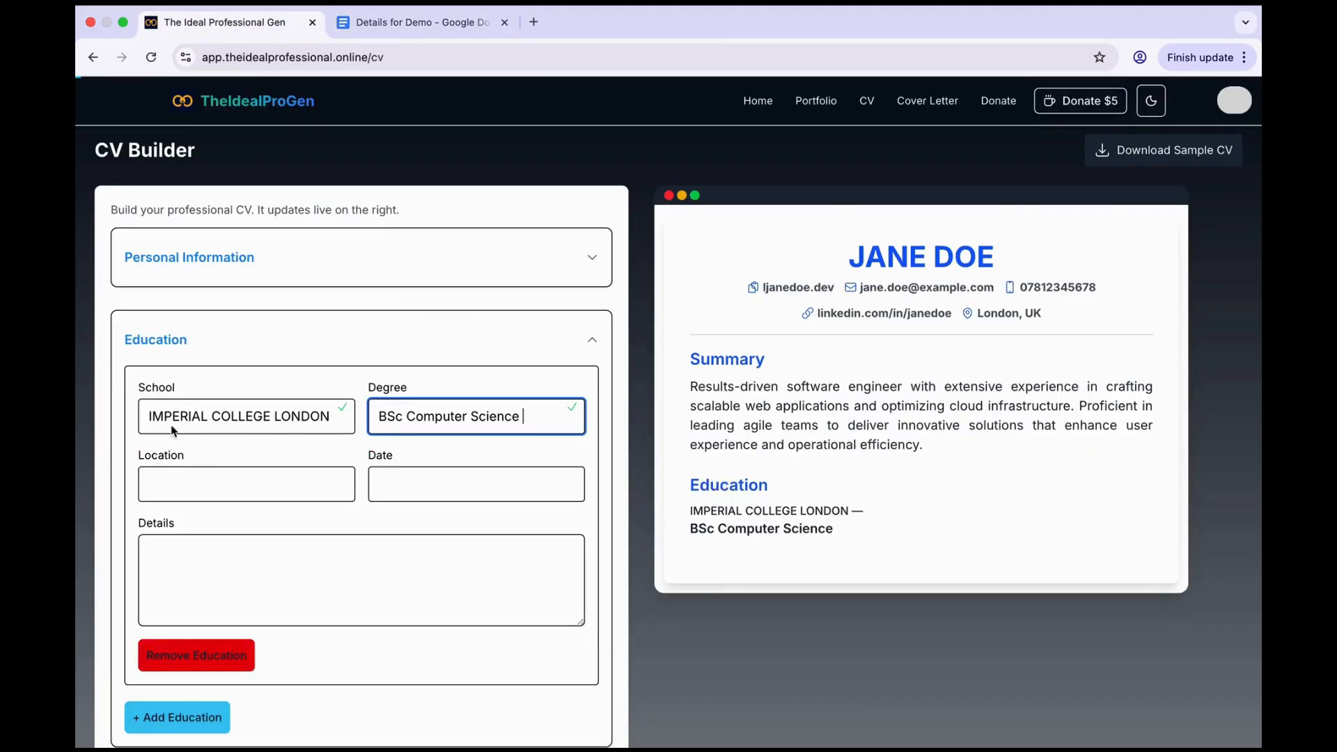
Set the education entry's location to LONDON, UK, copied from the document
{"action": "left_click", "coordinate": [443, 23]}
{"action": "left_click_drag", "start_coordinate": [489, 493], "coordinate": [399, 491]}
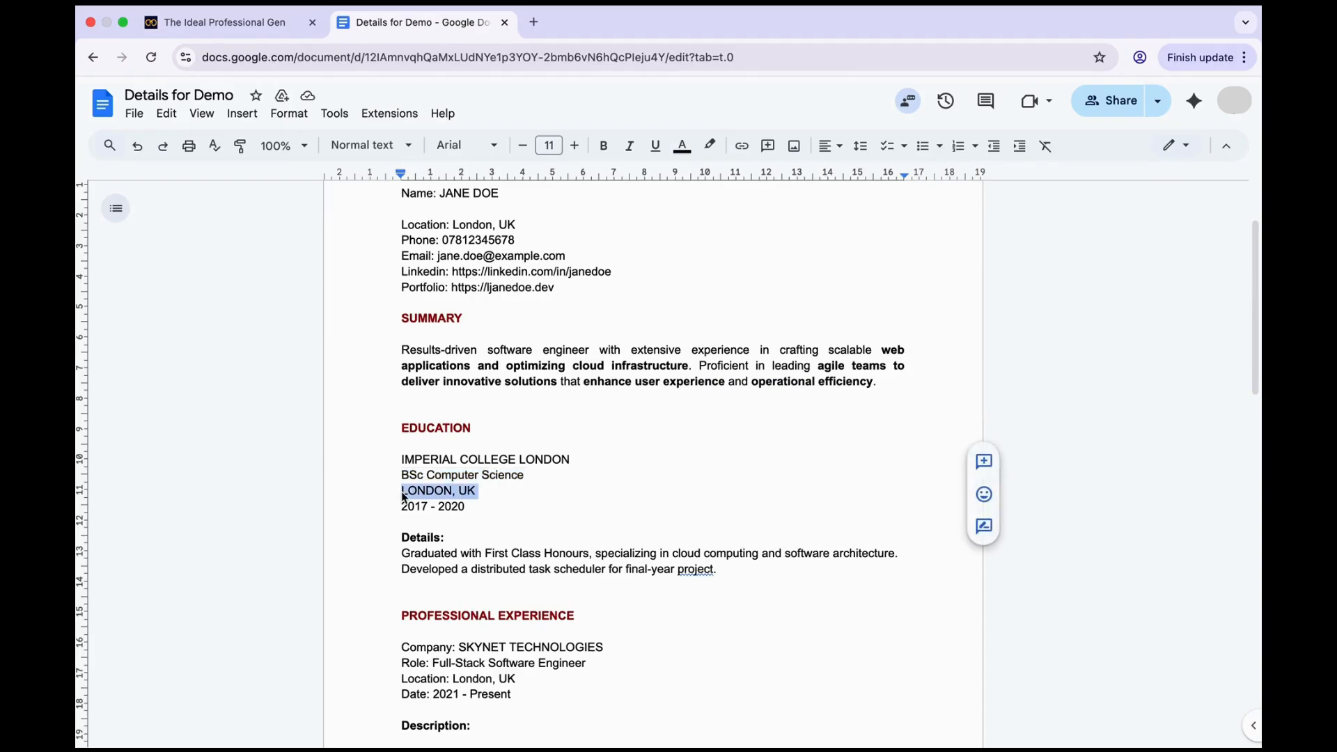
{"action": "key", "text": "super+c"}
{"action": "left_click", "coordinate": [223, 23]}
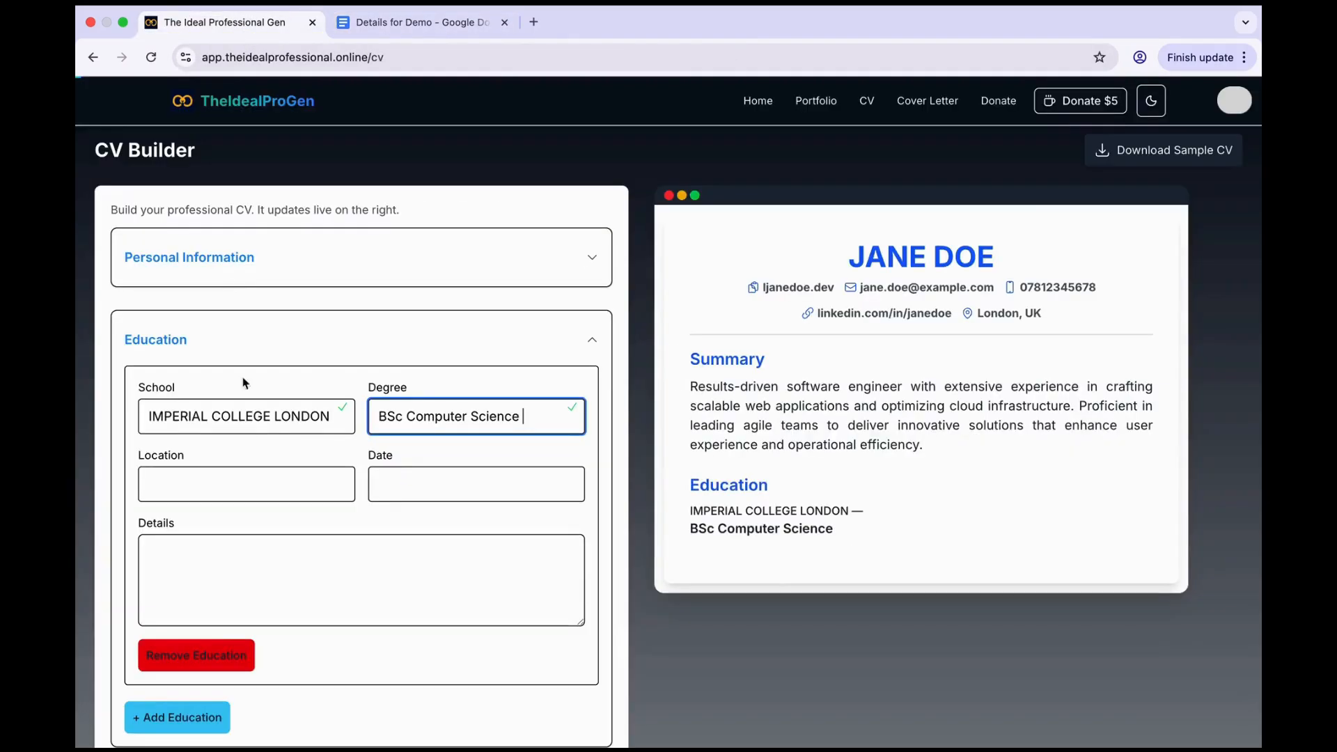
{"action": "left_click", "coordinate": [241, 485]}
{"action": "key", "text": "super+v"}
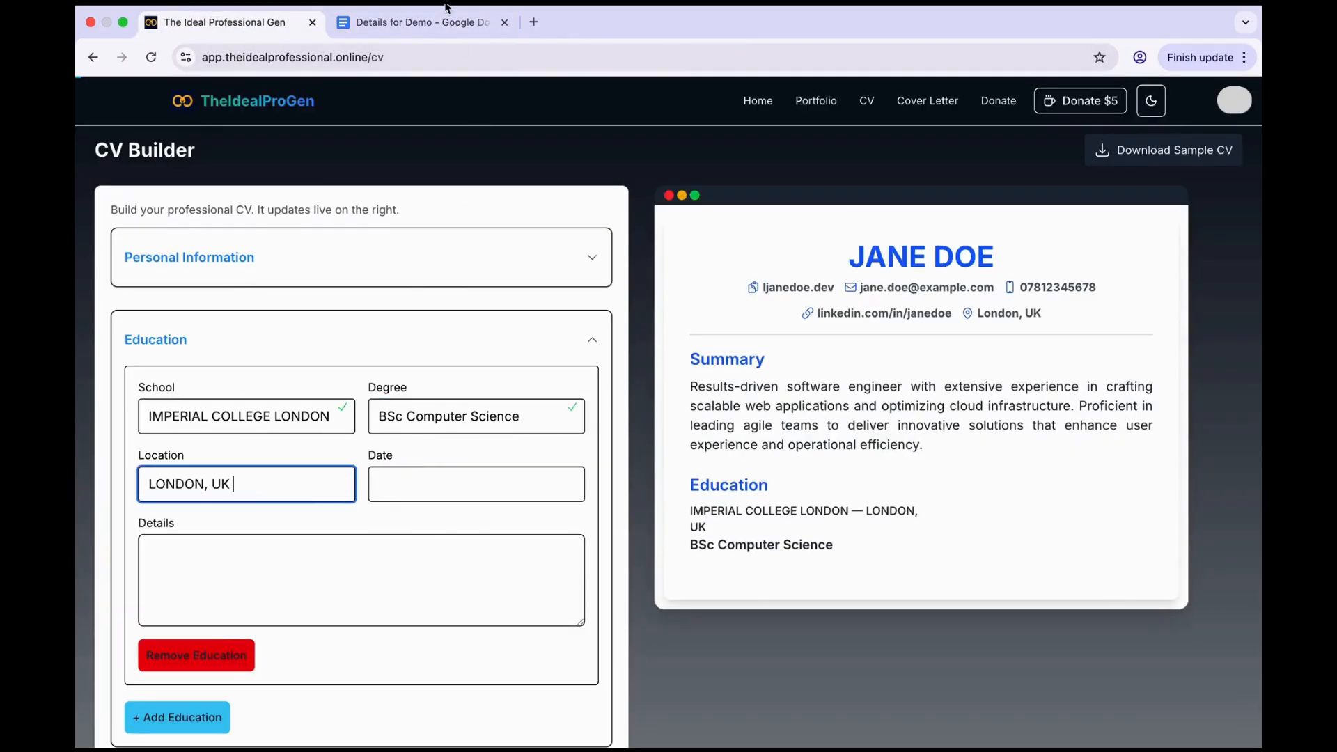
Set the education entry's date to 2017 - 2020, copied from the document
{"action": "left_click", "coordinate": [421, 22]}
{"action": "left_click_drag", "start_coordinate": [474, 507], "coordinate": [410, 506]}
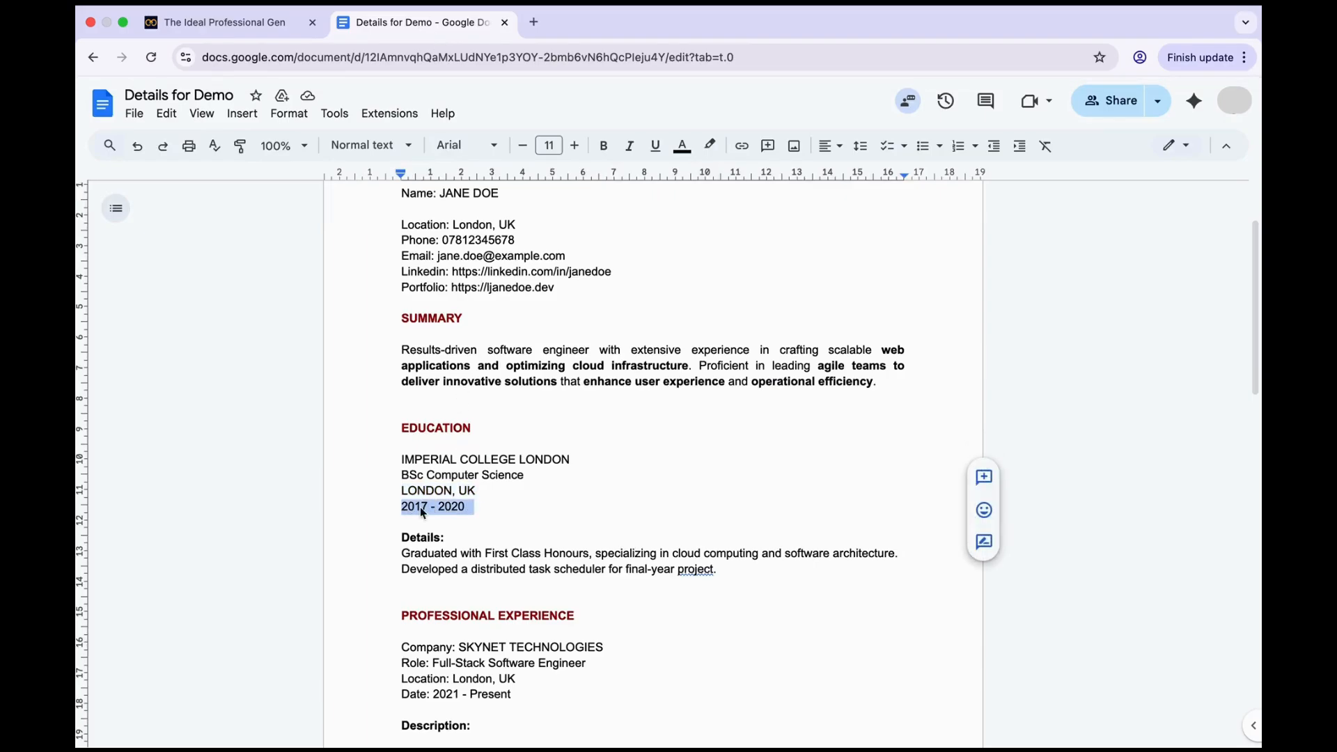
{"action": "key", "text": "super+c"}
{"action": "left_click", "coordinate": [222, 22]}
{"action": "left_click", "coordinate": [411, 483]}
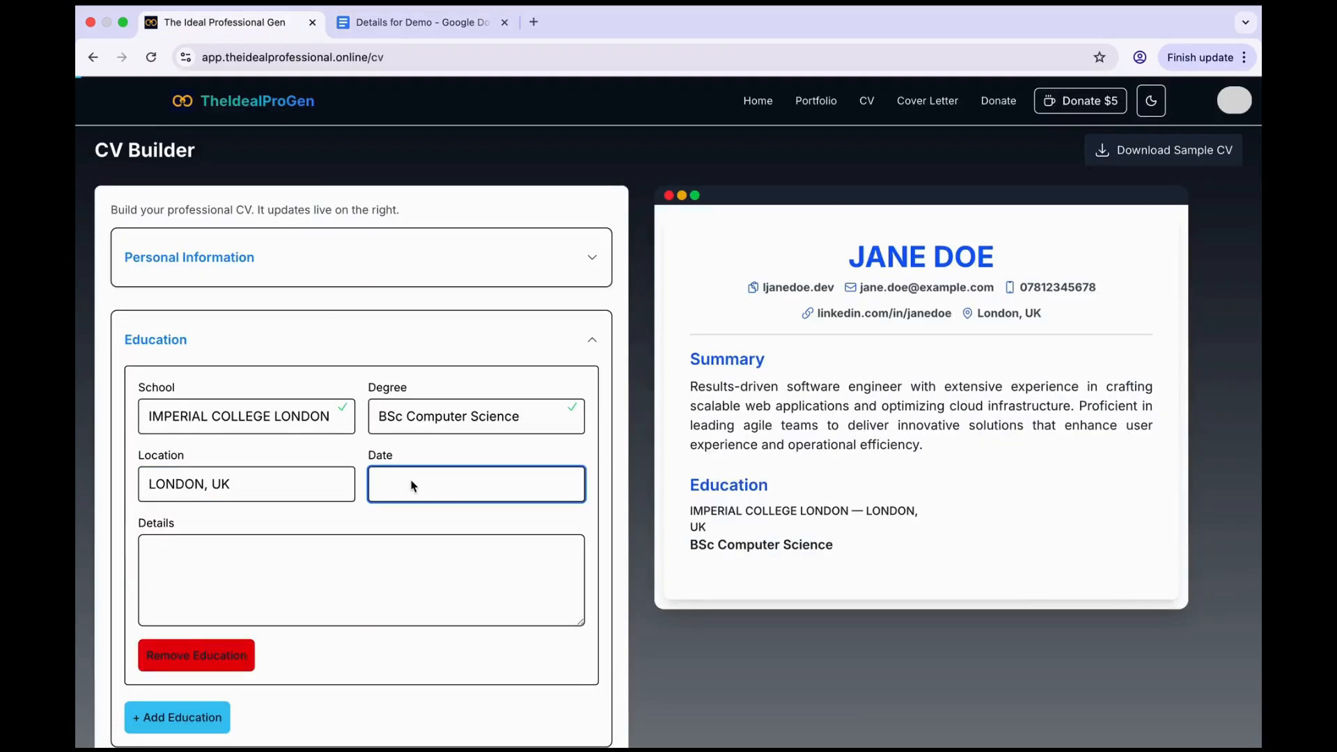
{"action": "key", "text": "super+v"}
Collapse the Education section and add an entry under Professional Experience
{"action": "scroll", "coordinate": [413, 486], "scroll_direction": "down", "scroll_amount": 1}
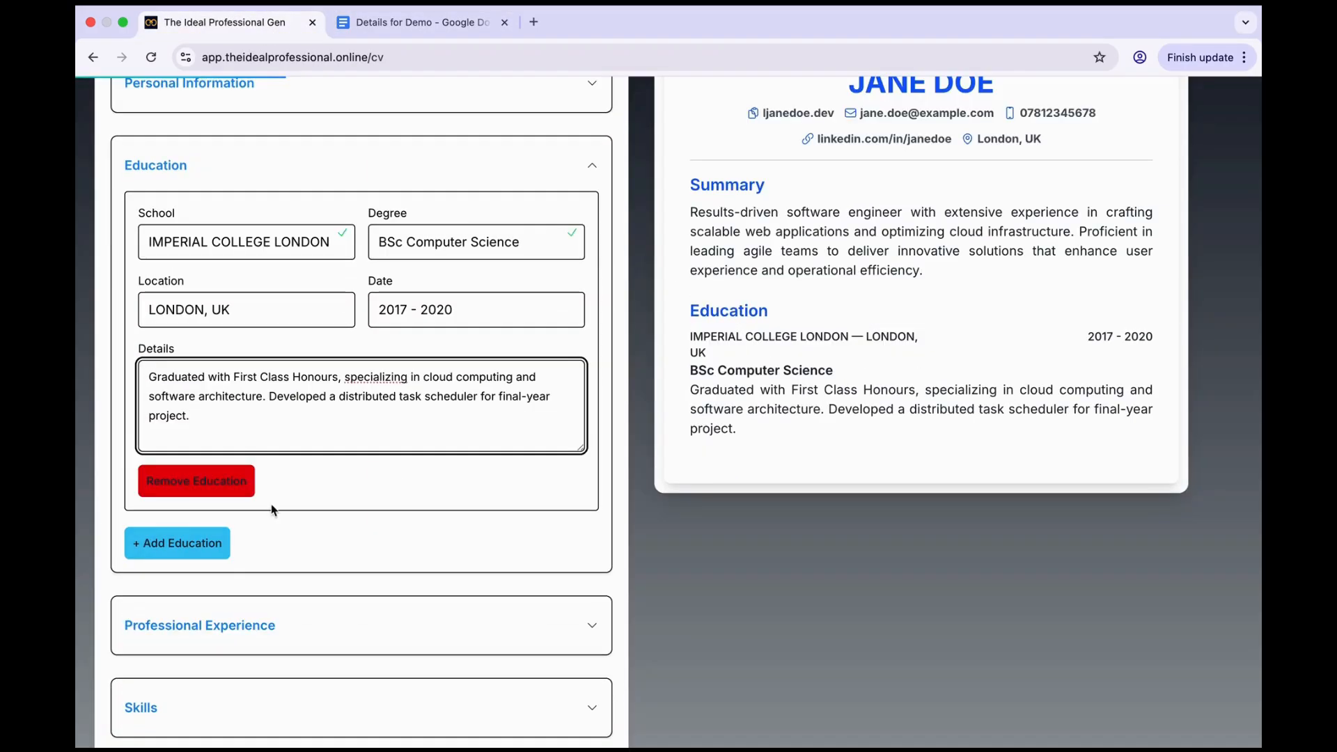
{"action": "scroll", "coordinate": [582, 313], "scroll_direction": "up", "scroll_amount": 3}
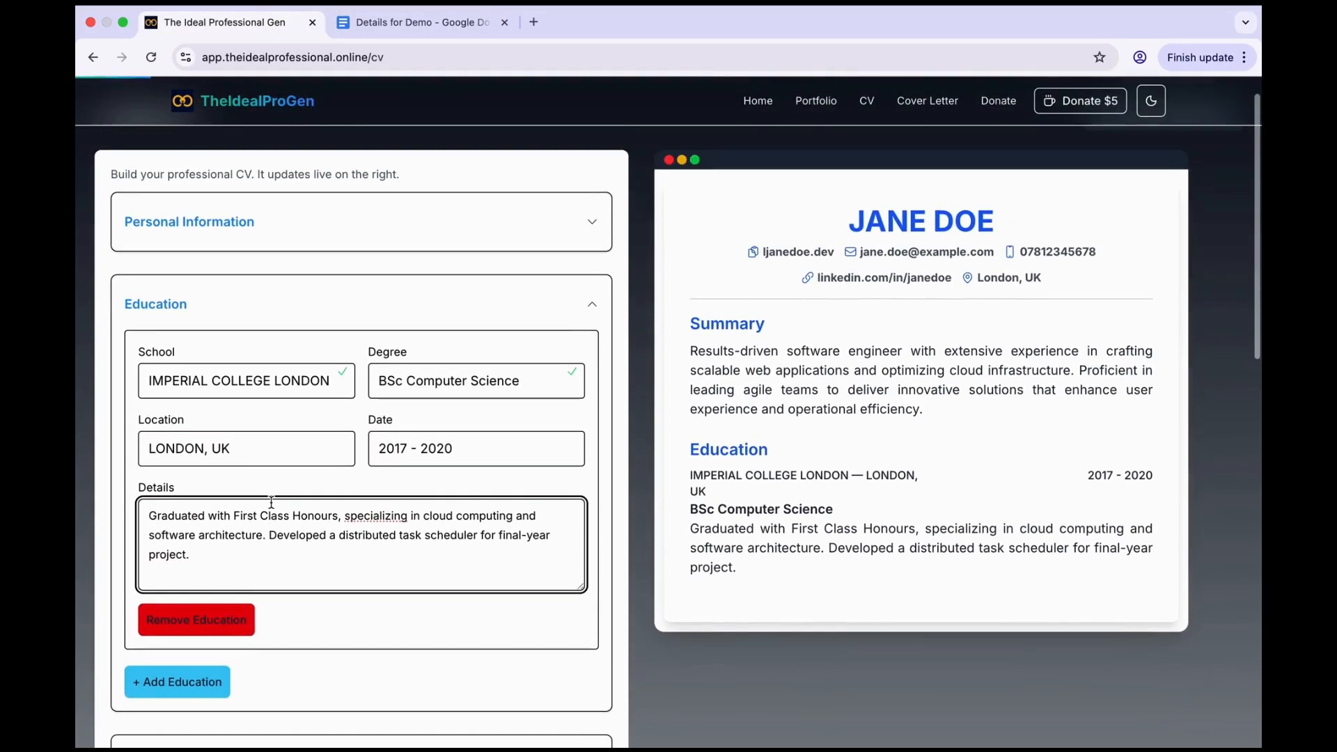
{"action": "left_click", "coordinate": [582, 313]}
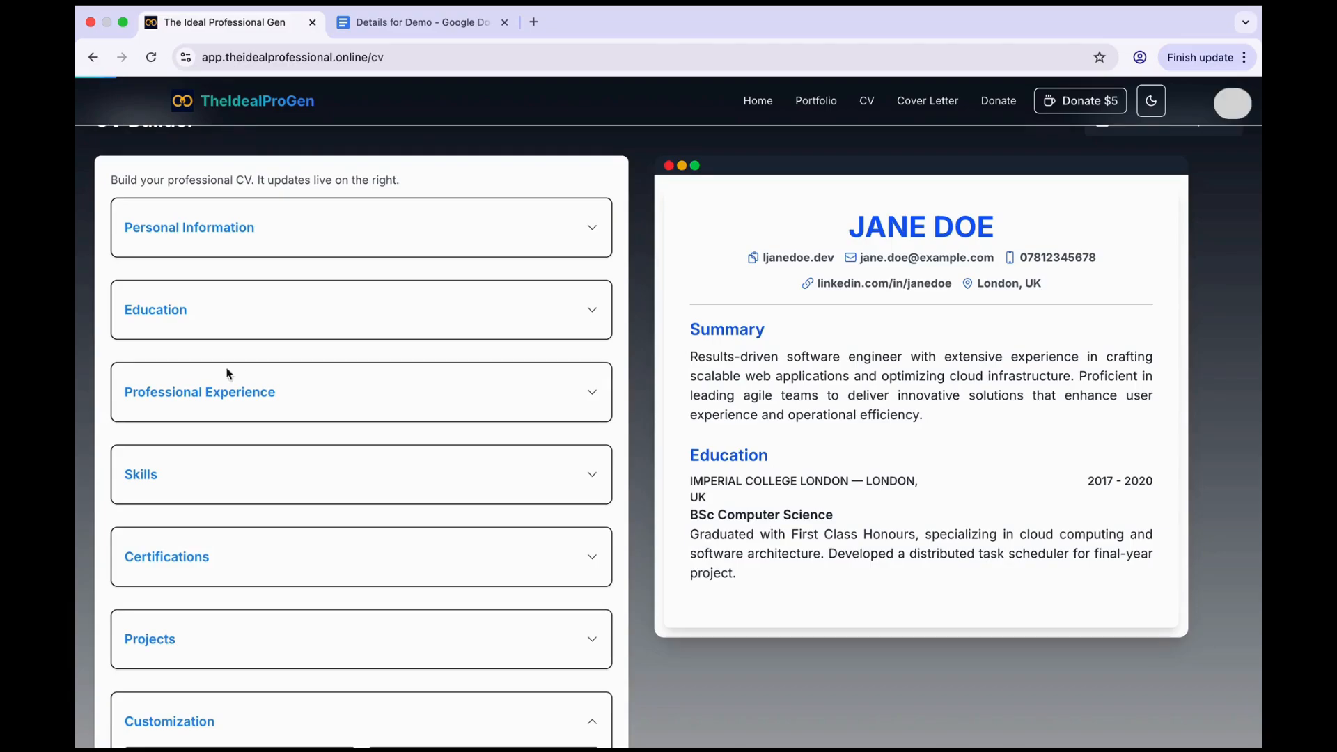
{"action": "left_click", "coordinate": [588, 397]}
{"action": "left_click", "coordinate": [194, 455]}
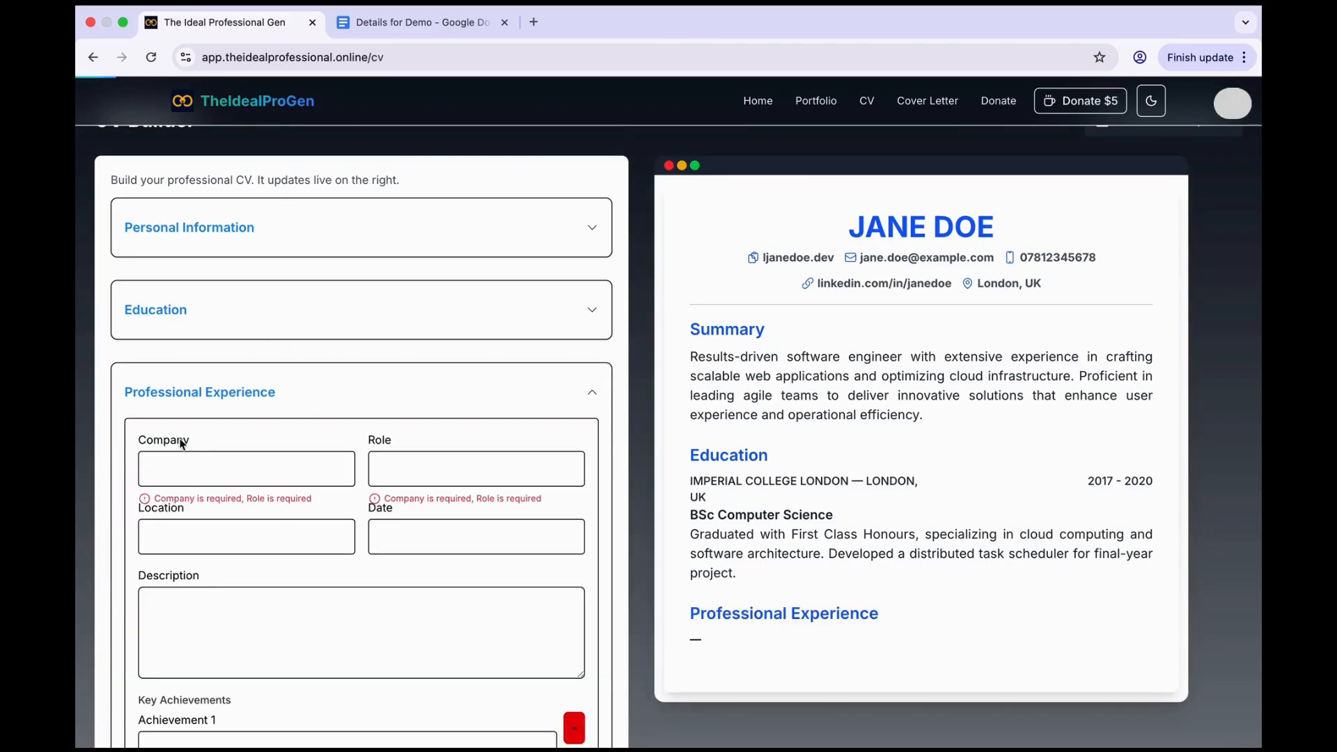
Set the experience entry's company to SKYNET TECHNOLOGIES, copied from the document
{"action": "left_click", "coordinate": [424, 24]}
{"action": "scroll", "coordinate": [519, 339], "scroll_direction": "down", "scroll_amount": 5}
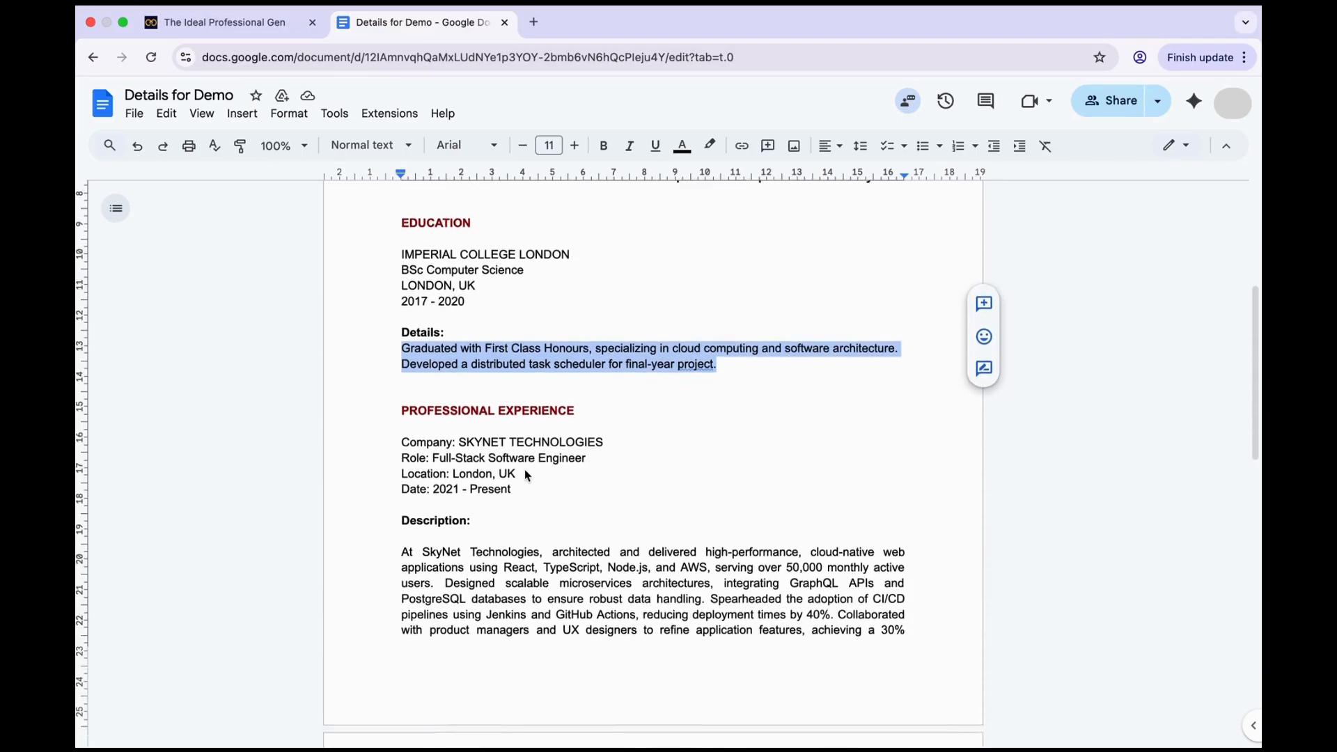
{"action": "left_click_drag", "start_coordinate": [606, 369], "coordinate": [476, 374]}
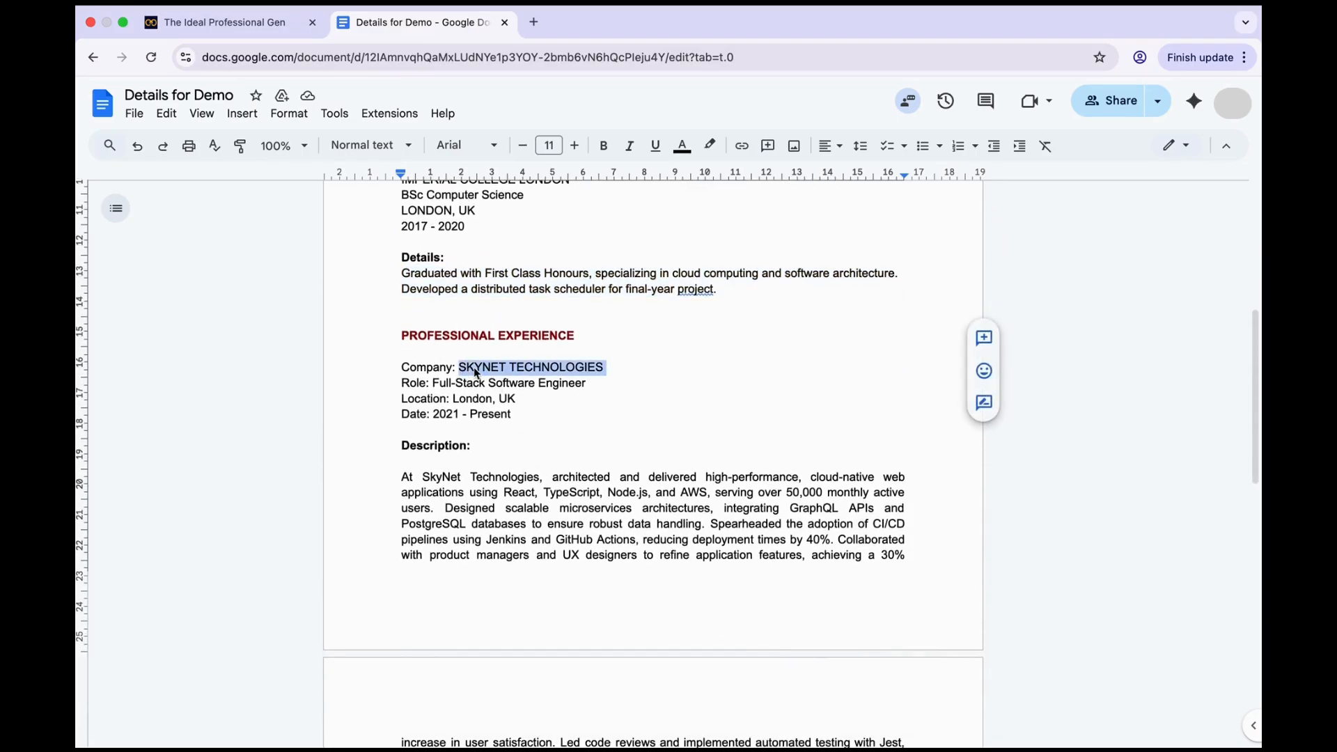
{"action": "key", "text": "super+c"}
{"action": "left_click", "coordinate": [221, 22]}
{"action": "left_click", "coordinate": [201, 469]}
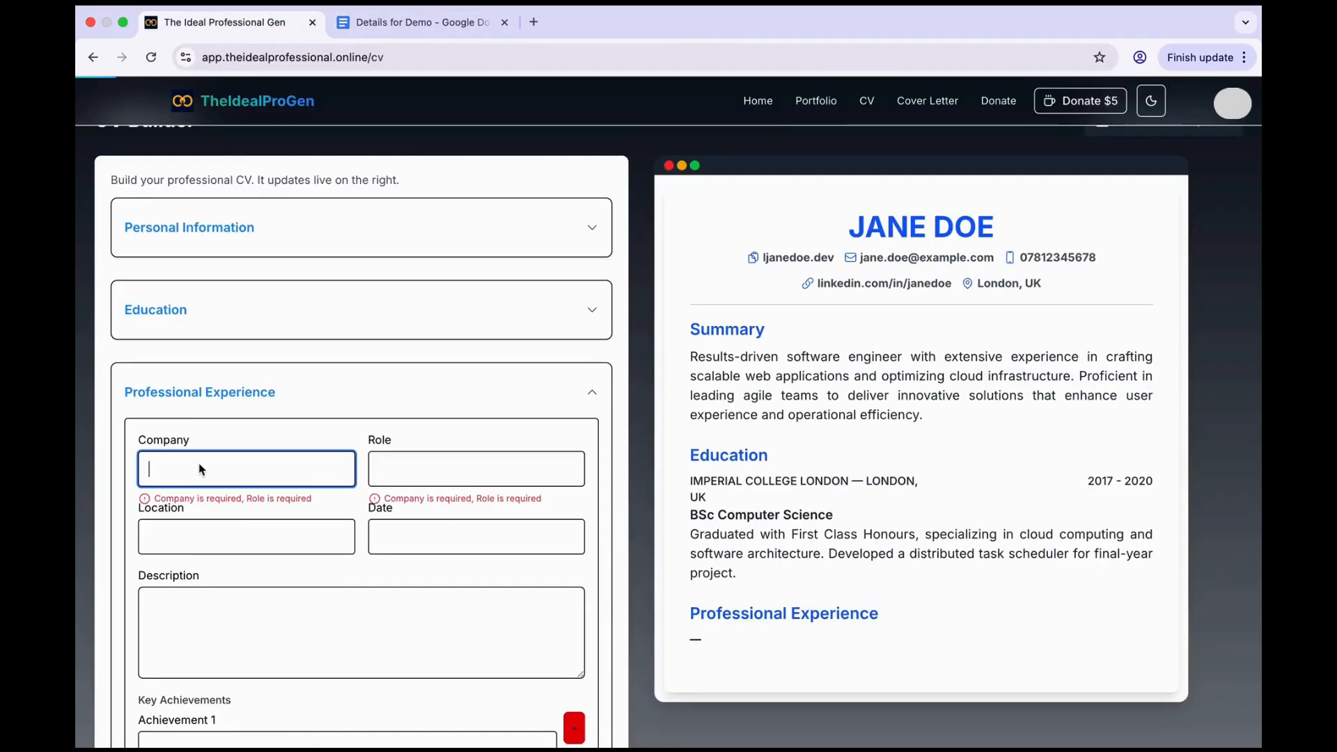
{"action": "key", "text": "super+v"}
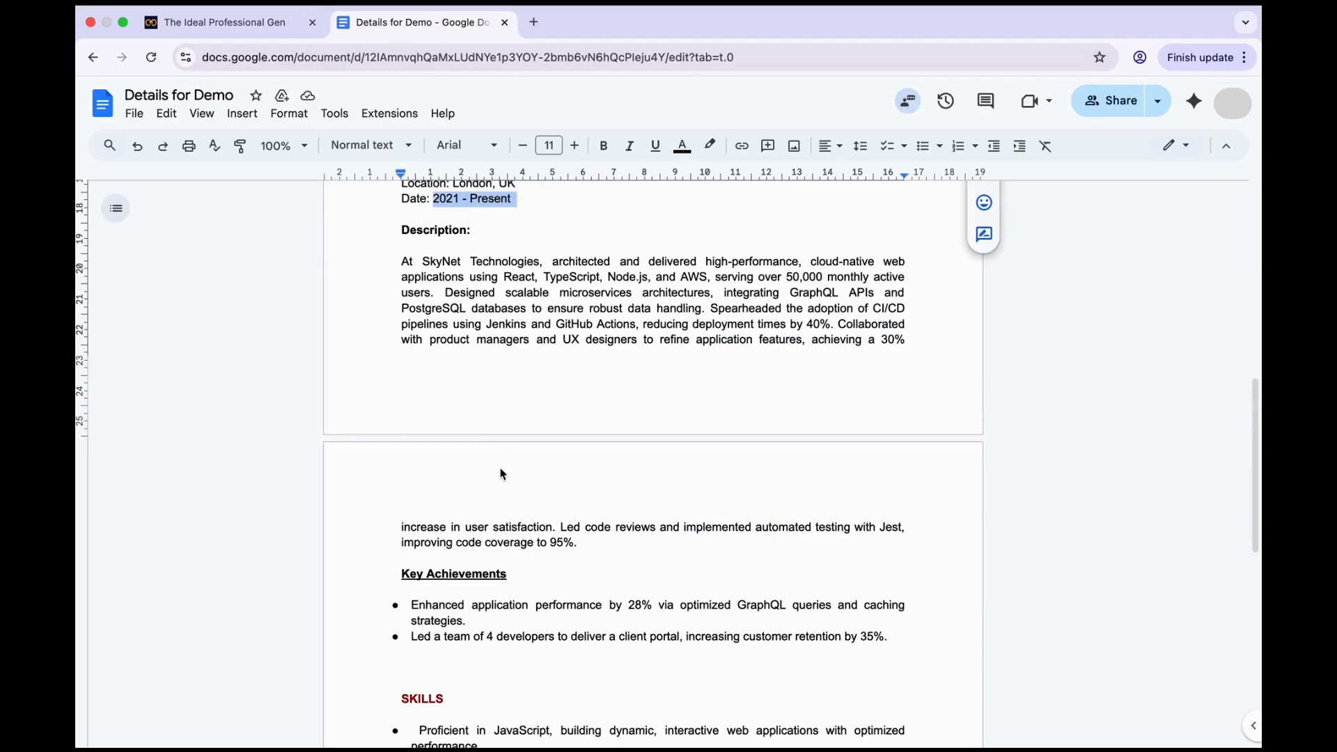
Copy the document's whole SkyNet Technologies description paragraph into the experience entry's Description field
{"action": "scroll", "coordinate": [446, 376], "scroll_direction": "up", "scroll_amount": 1}
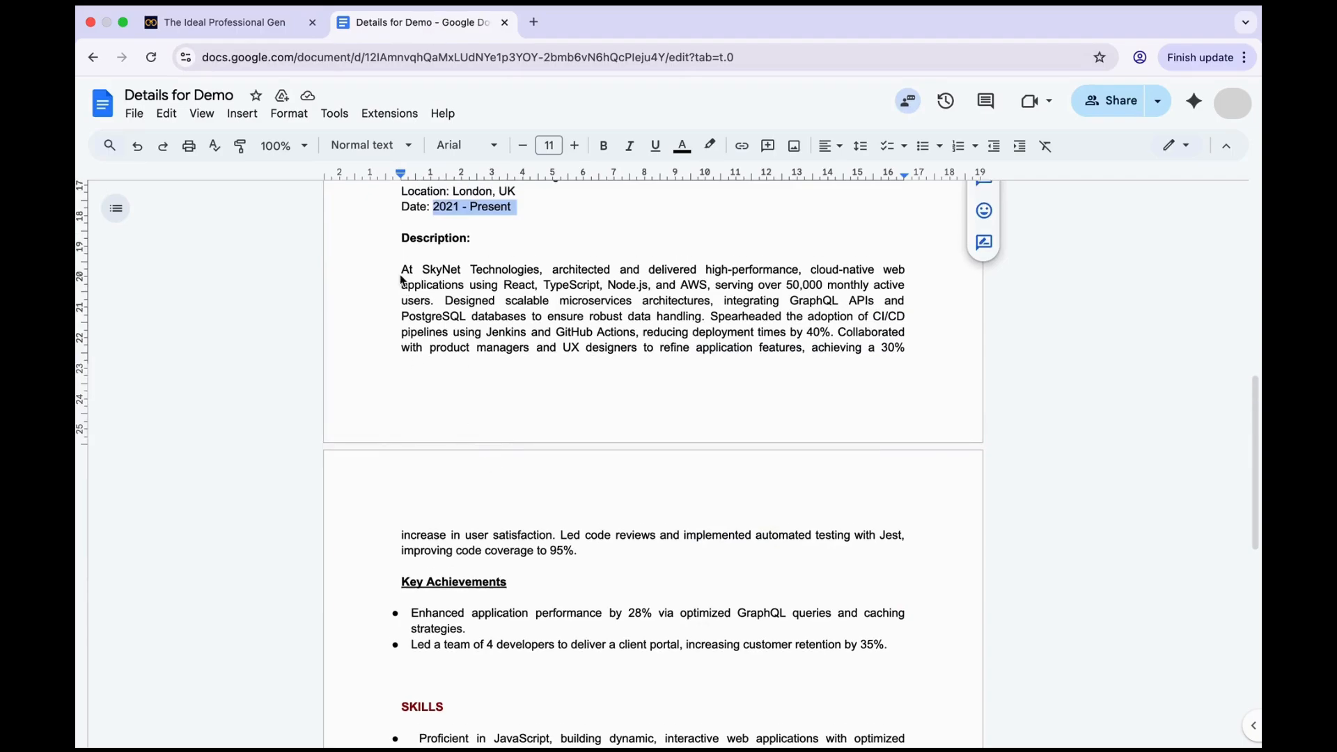
{"action": "left_click", "coordinate": [402, 271]}
{"action": "left_click_drag", "start_coordinate": [403, 271], "coordinate": [577, 557]}
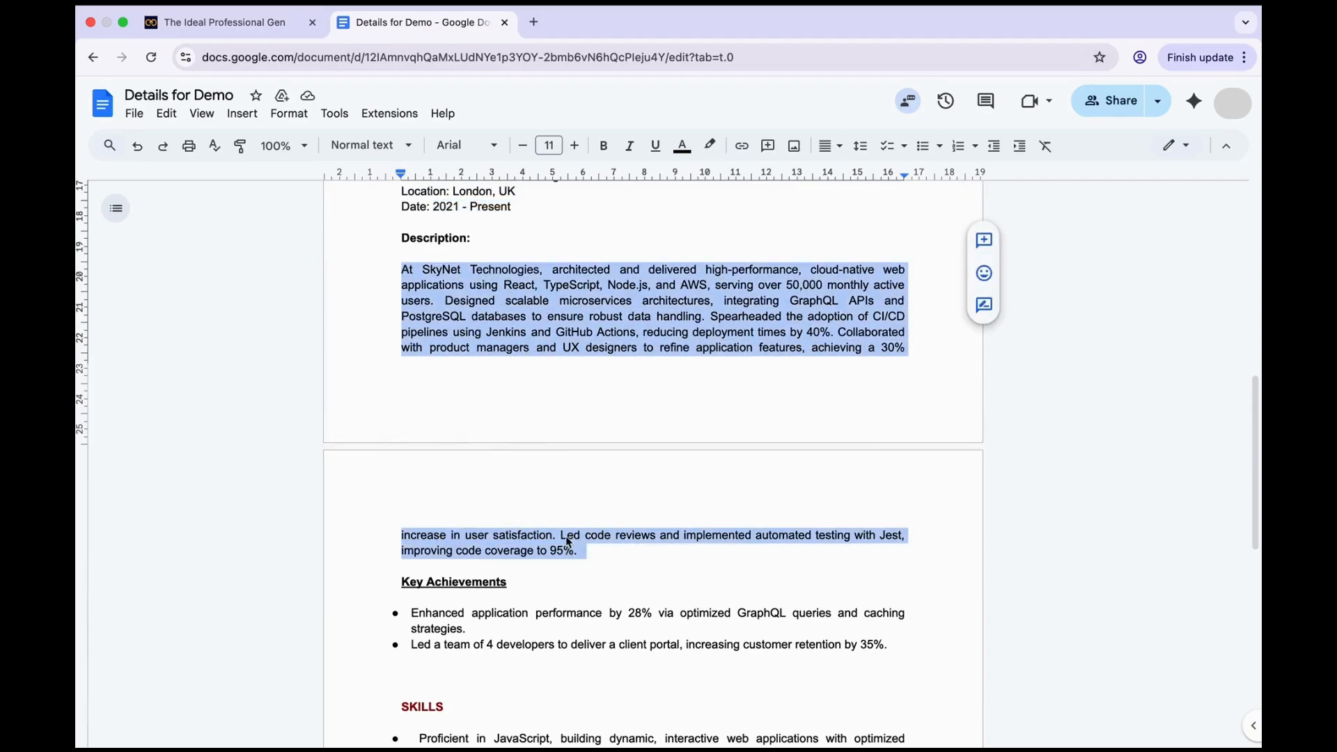
{"action": "key", "text": "super+c"}
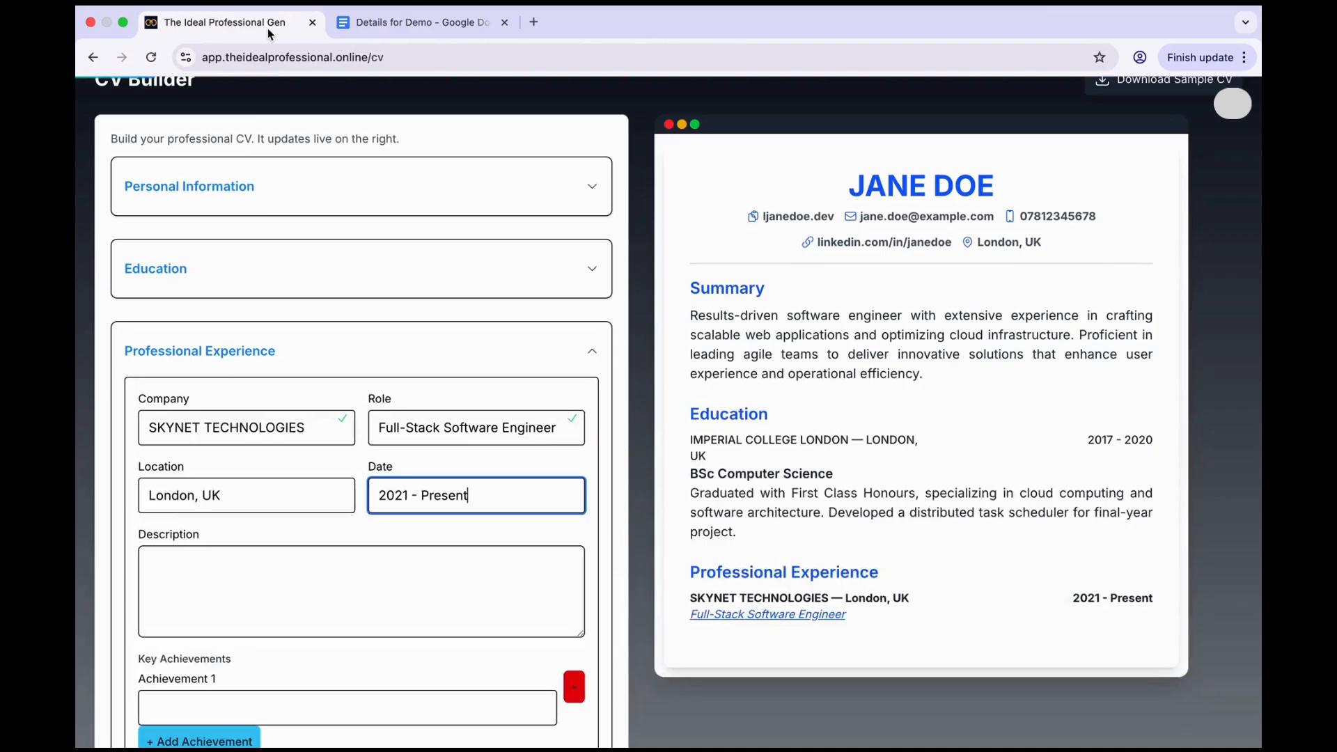
{"action": "left_click", "coordinate": [268, 30]}
{"action": "left_click", "coordinate": [182, 562]}
{"action": "key", "text": "super+v"}
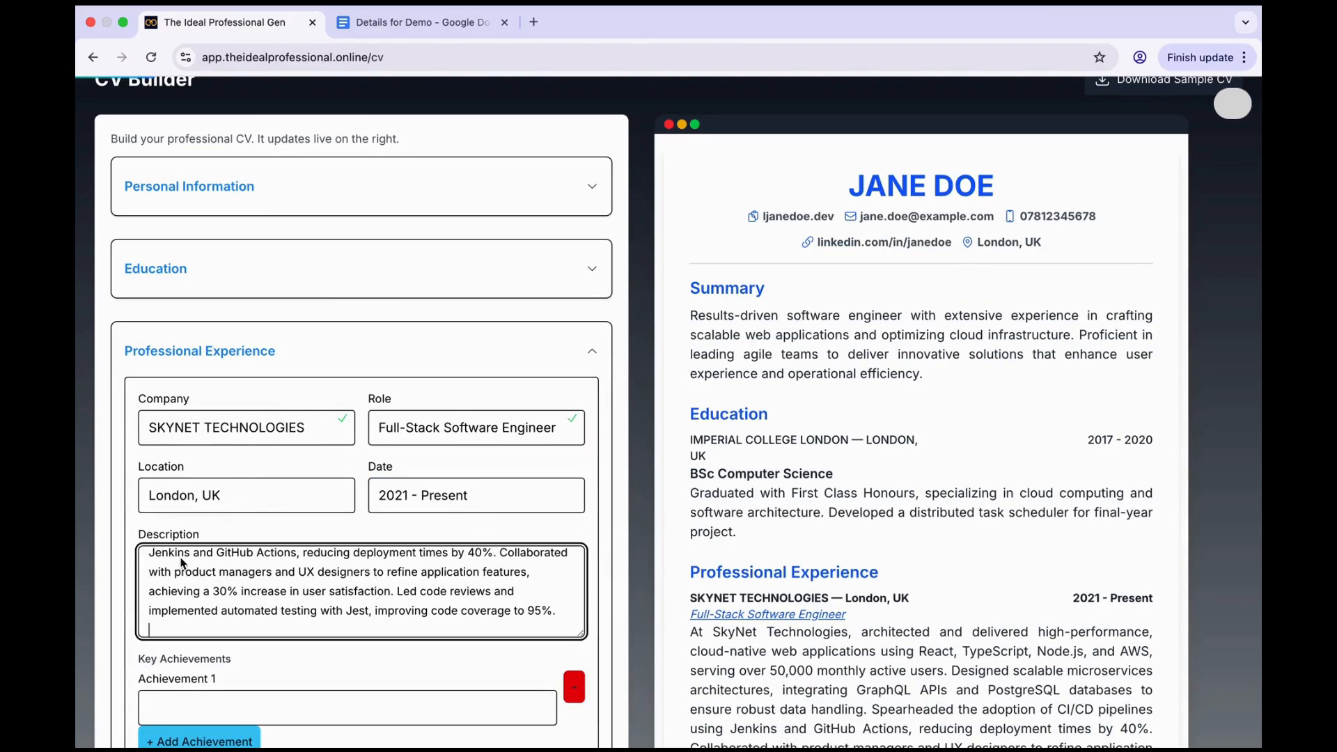
Fill in the experience entry's two key achievements from the document, and switch from the Professional Experience section to Skills
{"action": "scroll", "coordinate": [182, 563], "scroll_direction": "down", "scroll_amount": 5}
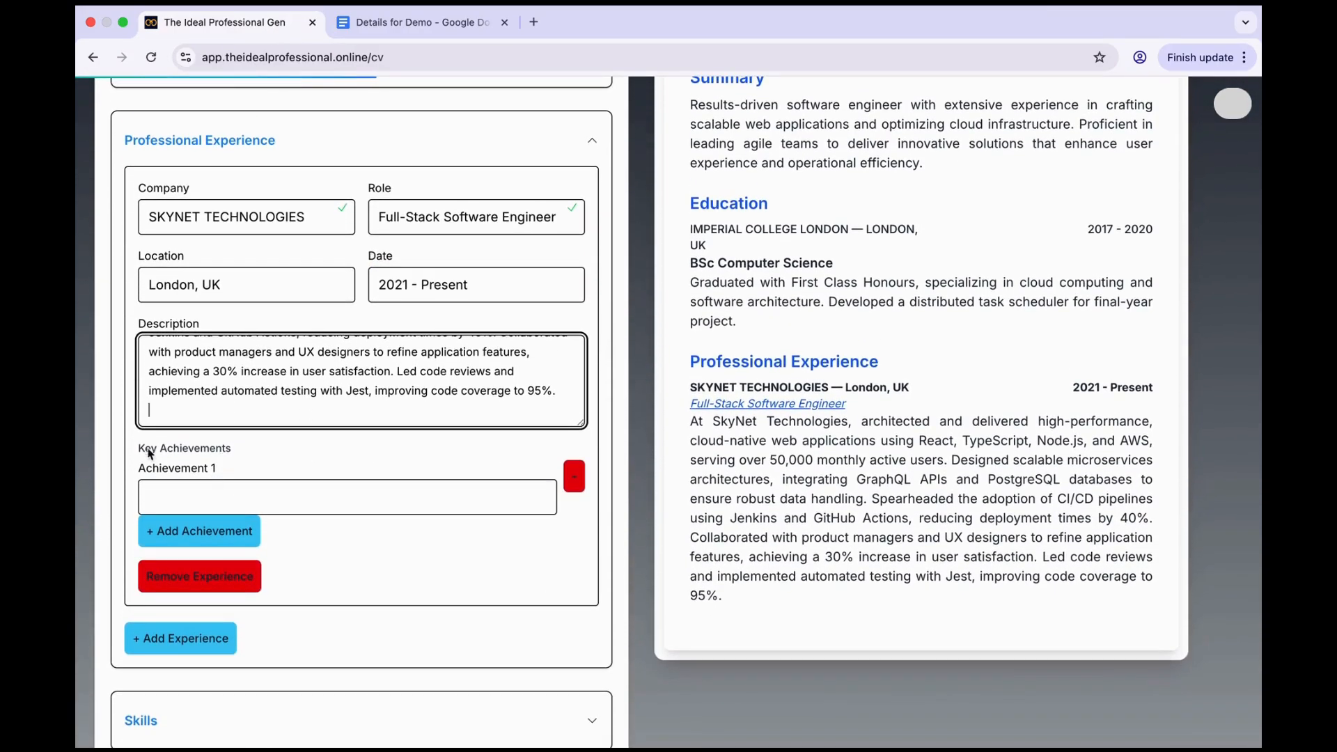
{"action": "left_click", "coordinate": [399, 22]}
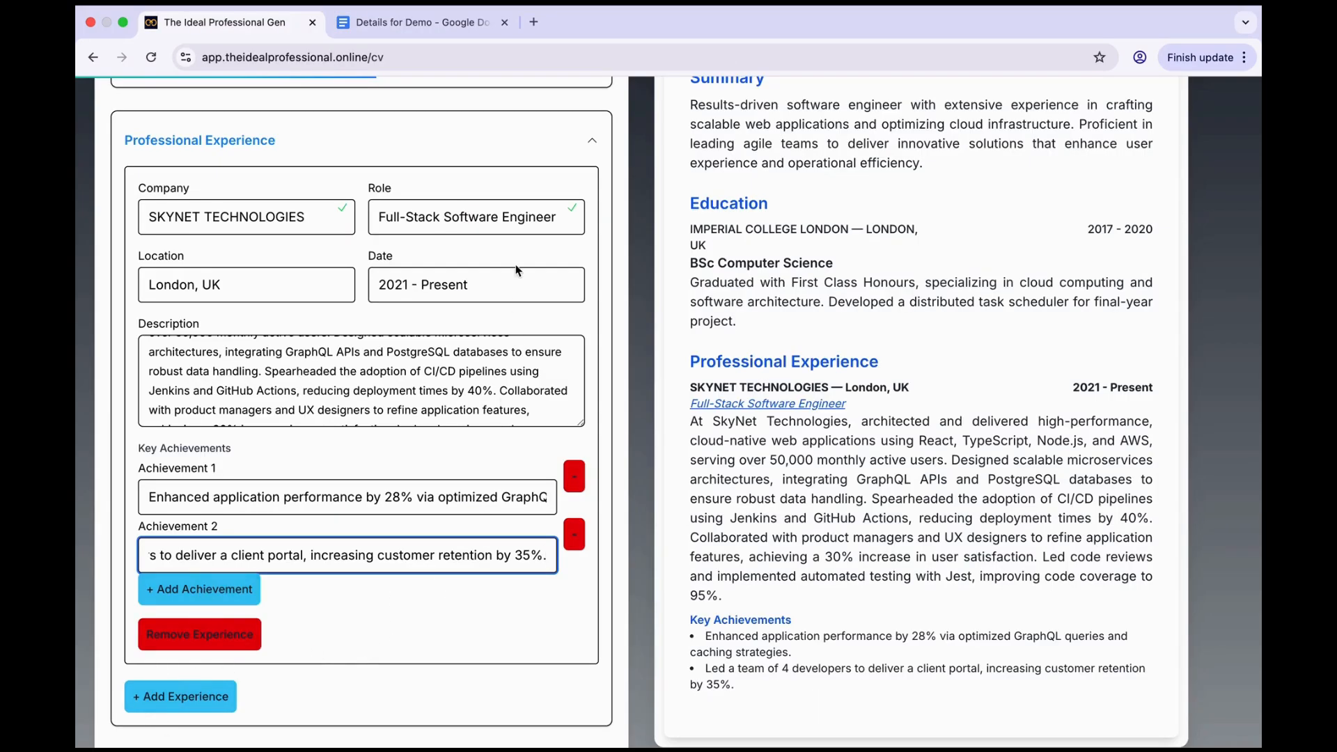
{"action": "scroll", "coordinate": [549, 257], "scroll_direction": "up", "scroll_amount": 2}
{"action": "left_click", "coordinate": [589, 238]}
{"action": "left_click", "coordinate": [593, 308]}
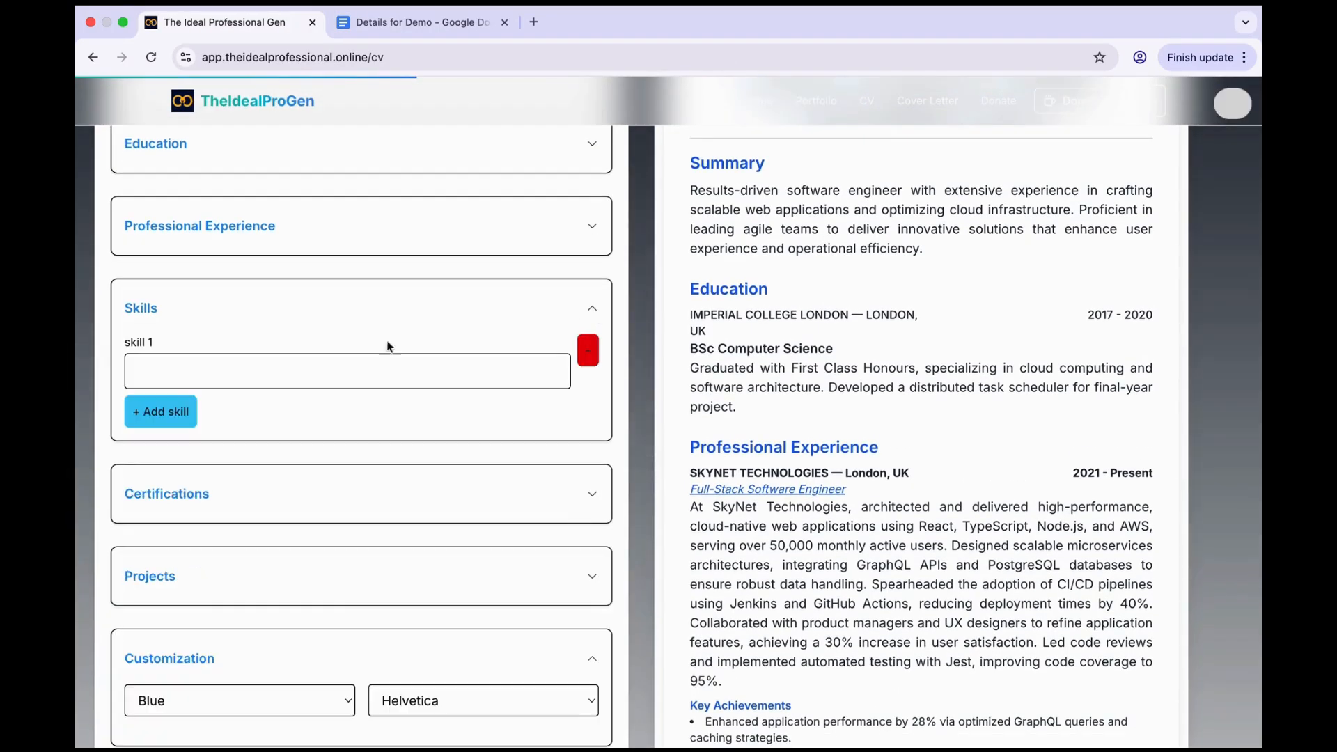
Copy the document's first skill, the one about being proficient in JavaScript, into the skill 1 field
{"action": "left_click", "coordinate": [411, 22]}
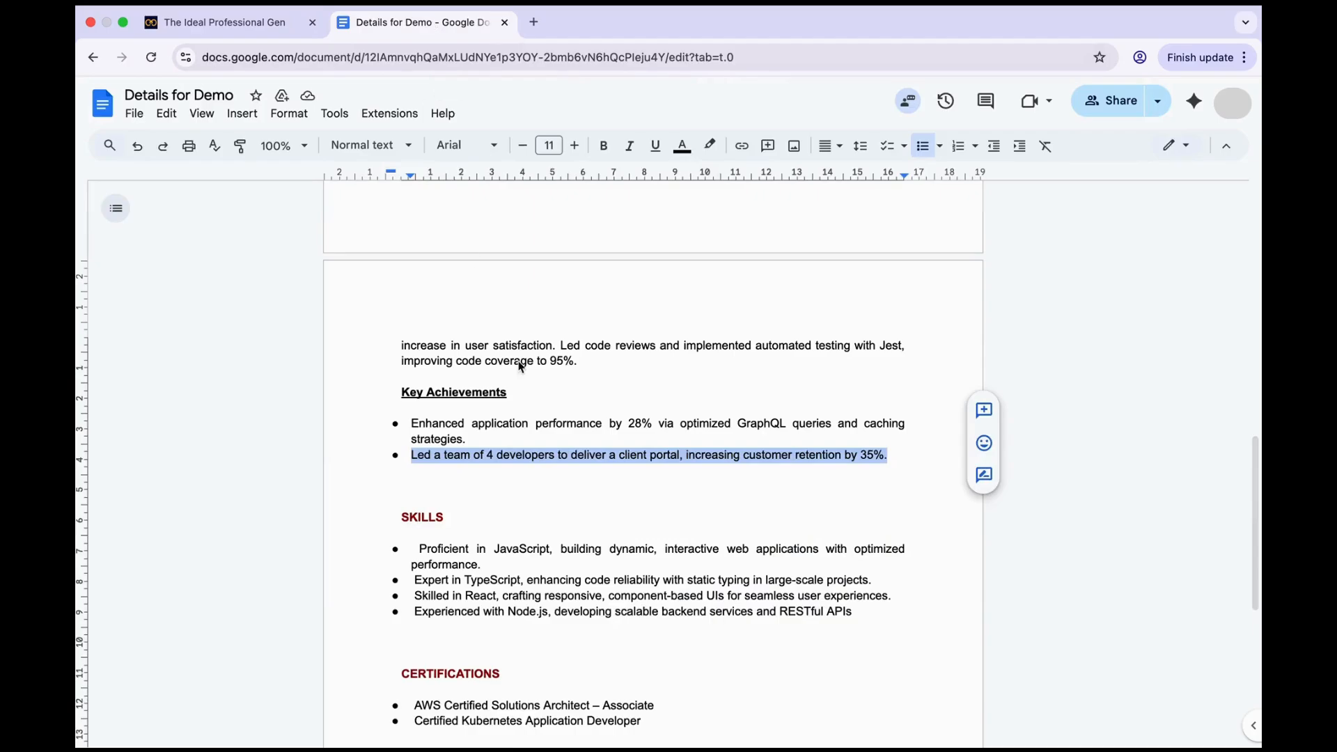
{"action": "left_click_drag", "start_coordinate": [412, 446], "coordinate": [487, 468]}
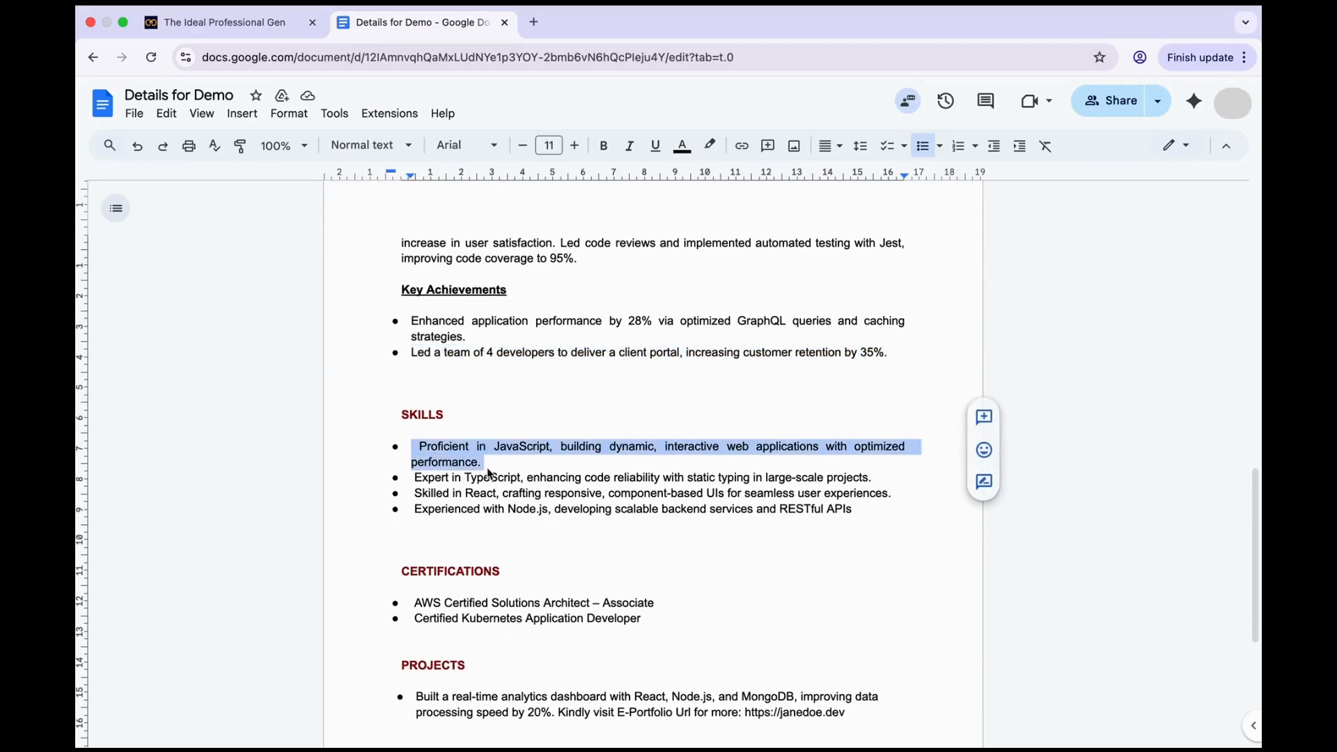
{"action": "key", "text": "super+c"}
{"action": "left_click", "coordinate": [223, 23]}
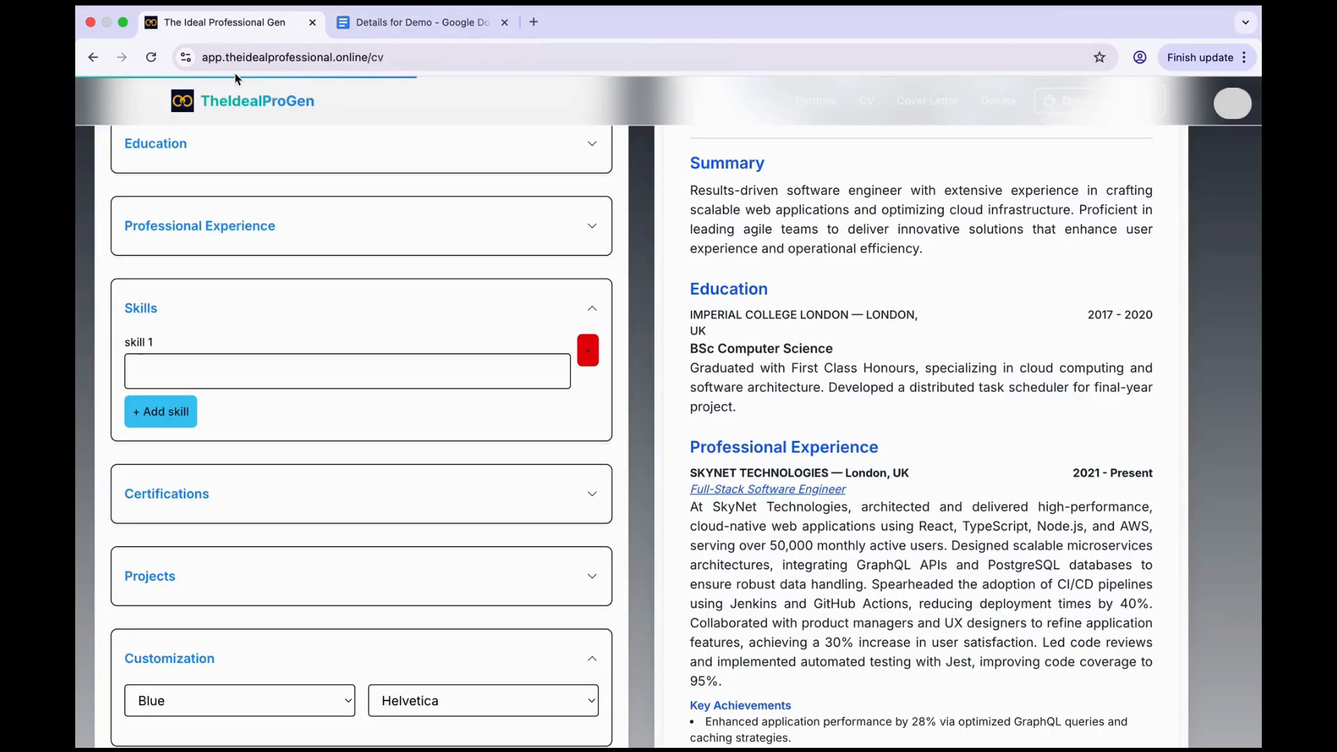
{"action": "left_click", "coordinate": [261, 370]}
{"action": "key", "text": "super+v"}
Add a second skill and fill it with the document's "Expert in TypeScript" line
{"action": "left_click", "coordinate": [160, 411]}
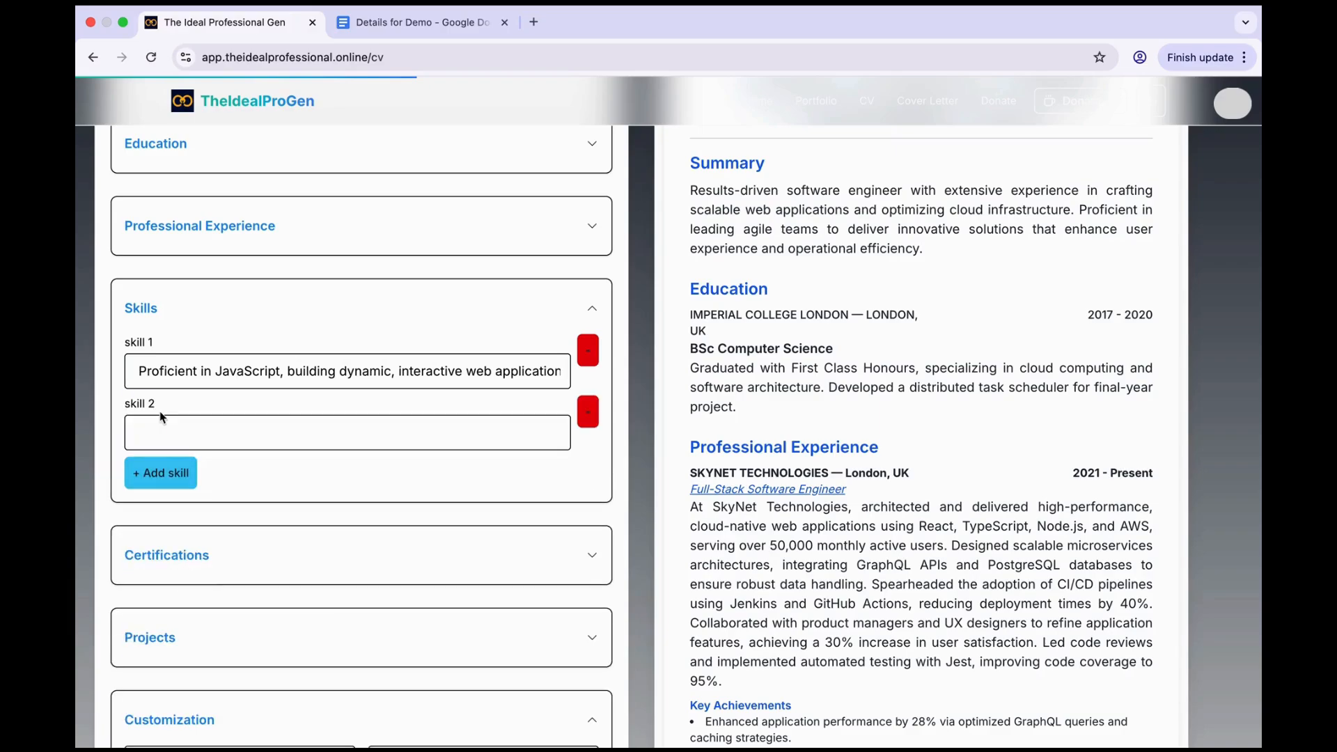
{"action": "left_click", "coordinate": [434, 32]}
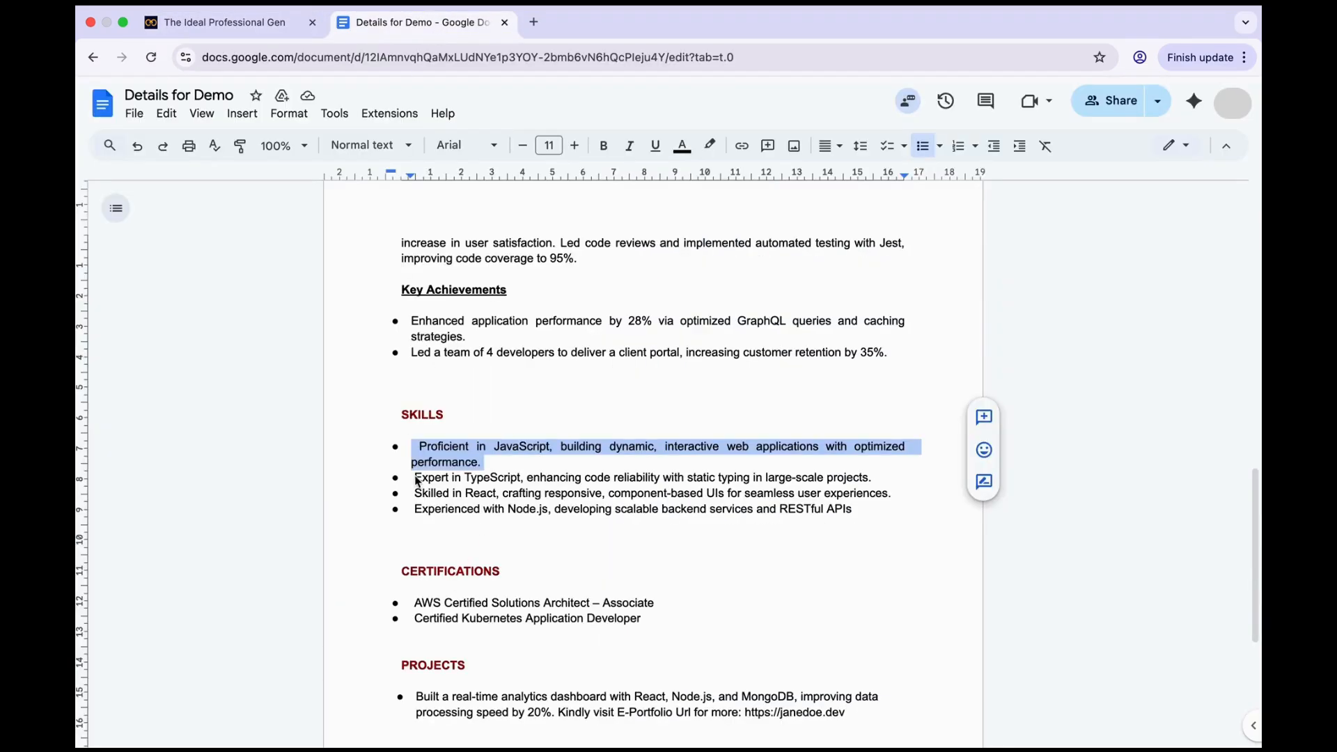
{"action": "left_click_drag", "start_coordinate": [416, 480], "coordinate": [870, 478]}
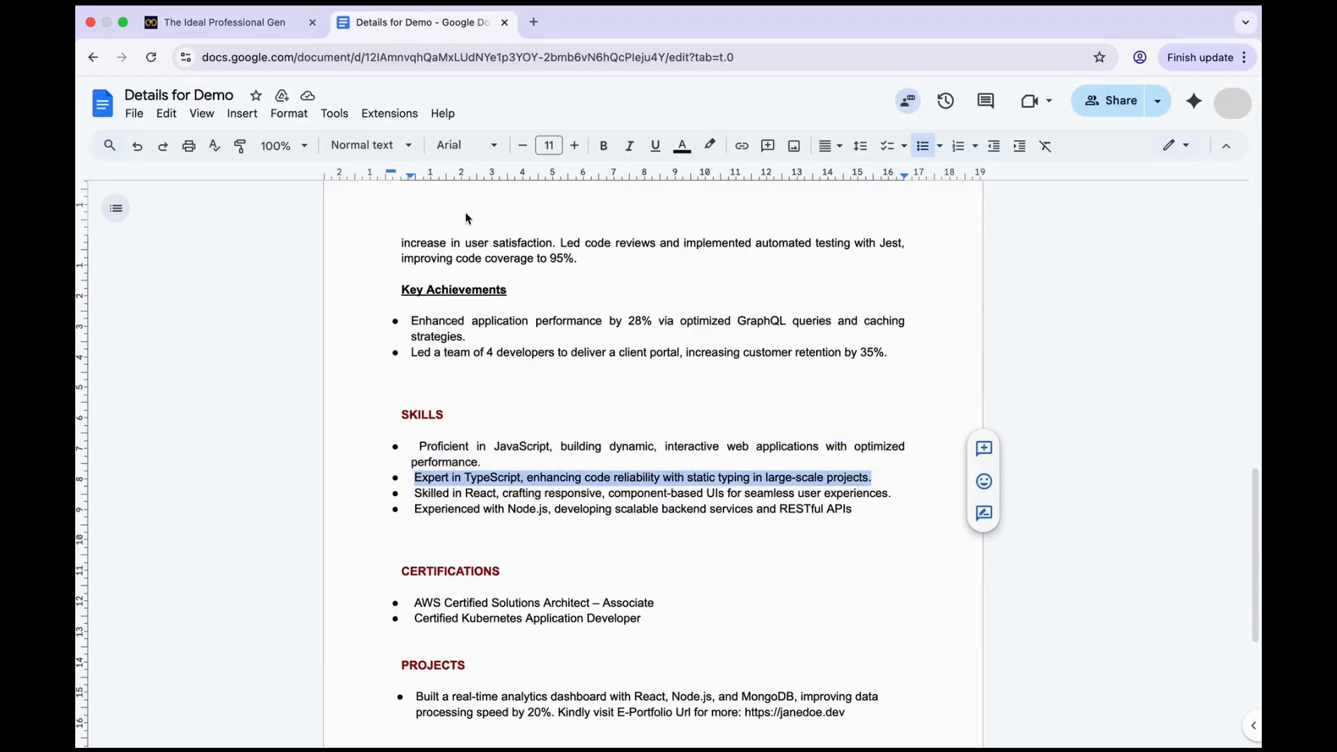
{"action": "left_click", "coordinate": [251, 24]}
{"action": "left_click", "coordinate": [167, 422]}
{"action": "key", "text": "super+v"}
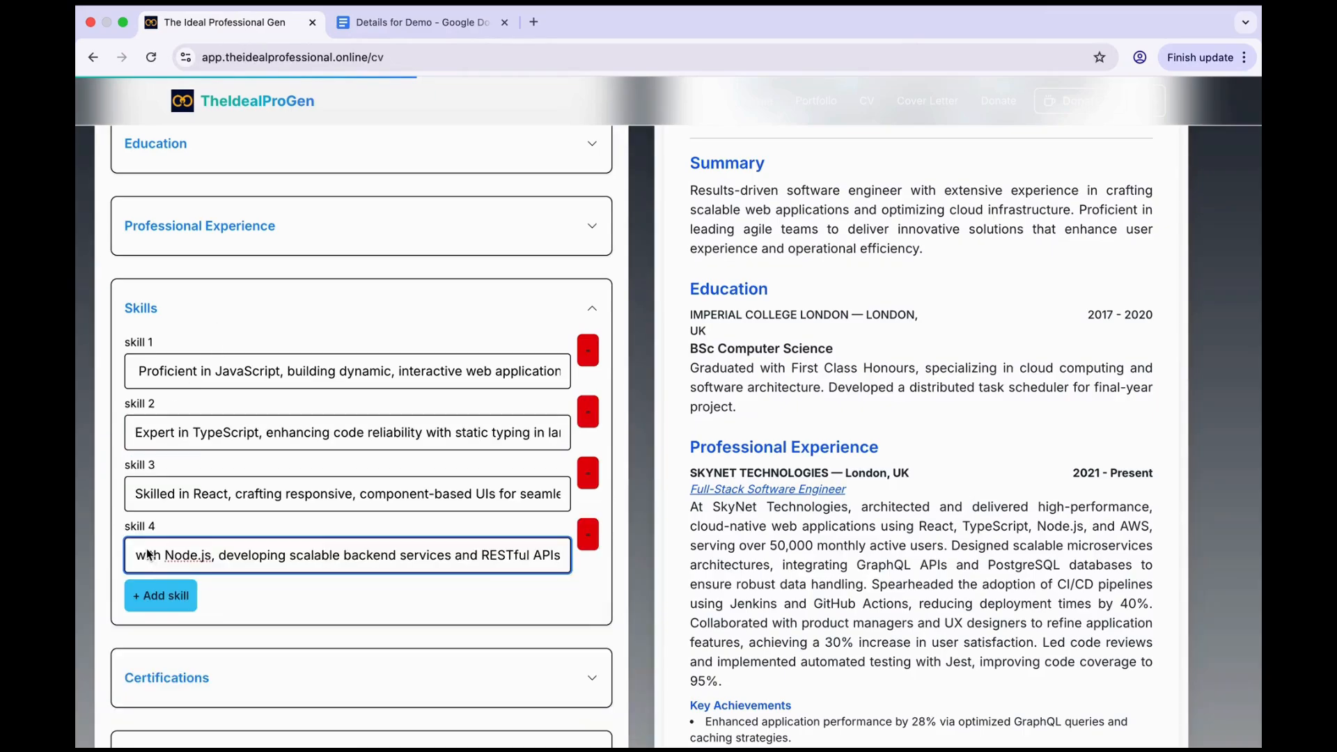
Collapse Skills, open Certifications and set certification 1 to AWS Certified Solutions Architect – Associate, copied from the document
{"action": "left_click", "coordinate": [592, 309]}
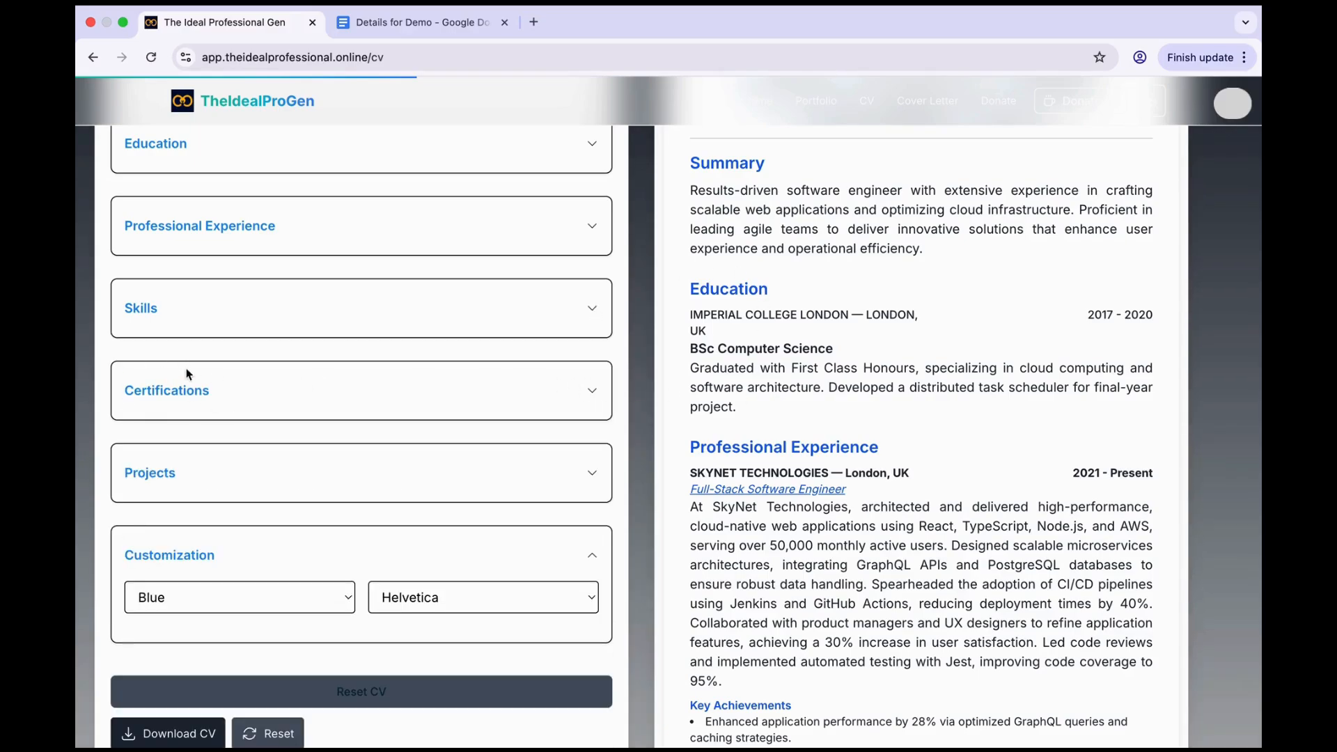
{"action": "left_click", "coordinate": [596, 392]}
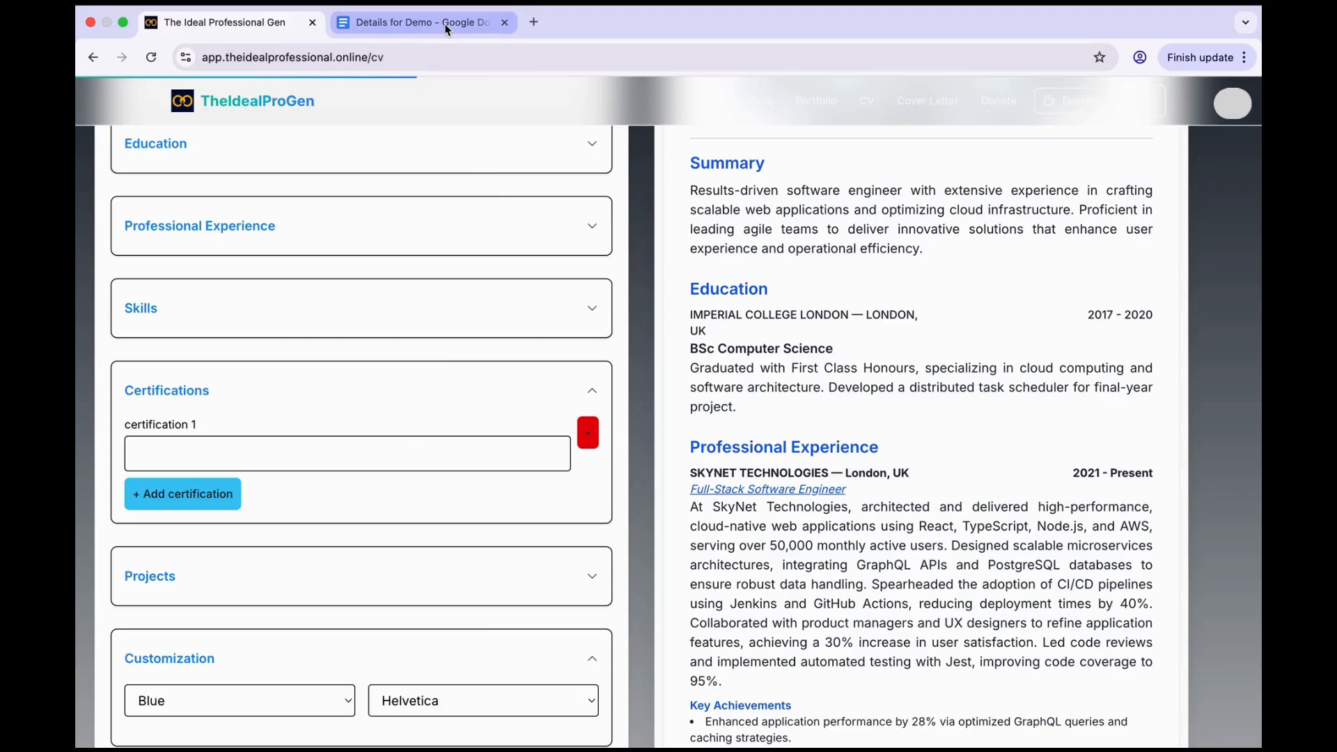
{"action": "left_click", "coordinate": [418, 22]}
{"action": "left_click_drag", "start_coordinate": [415, 470], "coordinate": [642, 474]}
{"action": "left_click", "coordinate": [245, 26]}
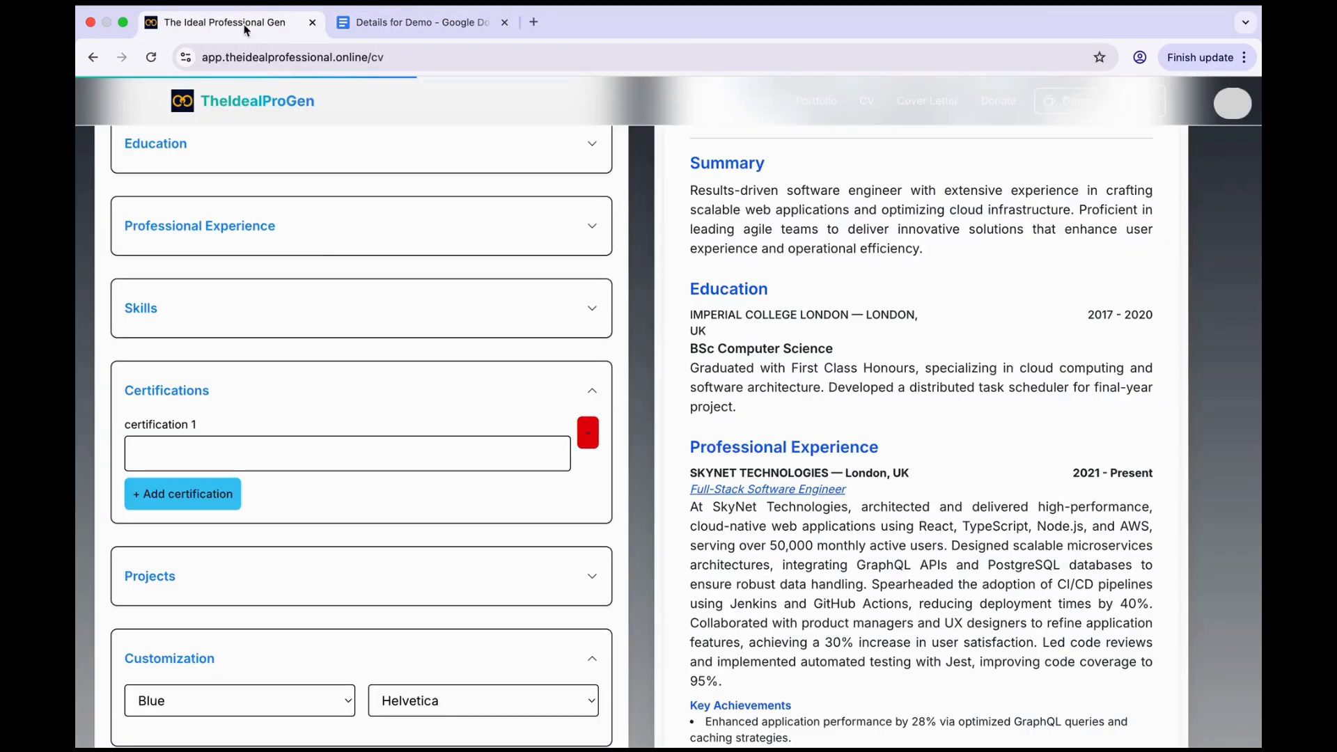
{"action": "left_click", "coordinate": [304, 454]}
{"action": "key", "text": "super+v"}
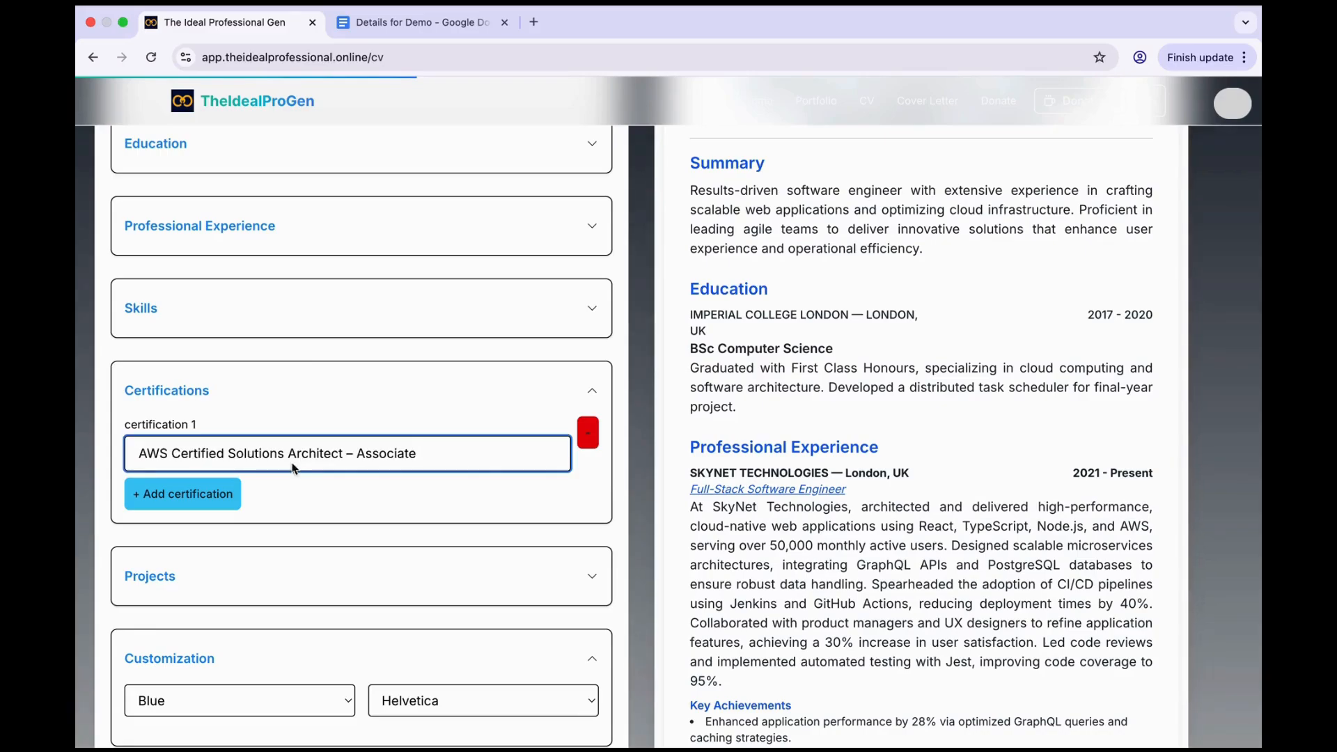
Add a second certification and set it to Certified Kubernetes Application Developer, copied from the document
{"action": "left_click", "coordinate": [183, 493]}
{"action": "left_click", "coordinate": [417, 22]}
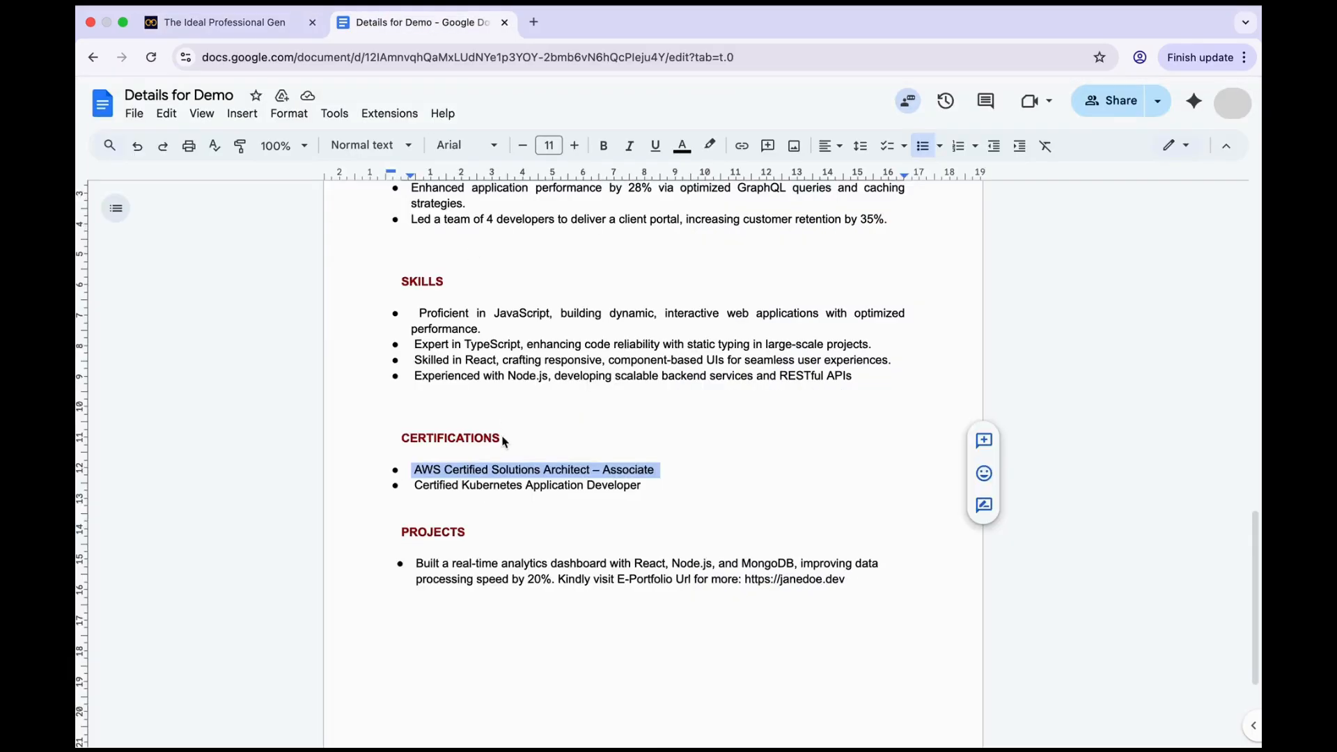
{"action": "left_click", "coordinate": [416, 491]}
{"action": "left_click_drag", "start_coordinate": [416, 491], "coordinate": [644, 488]}
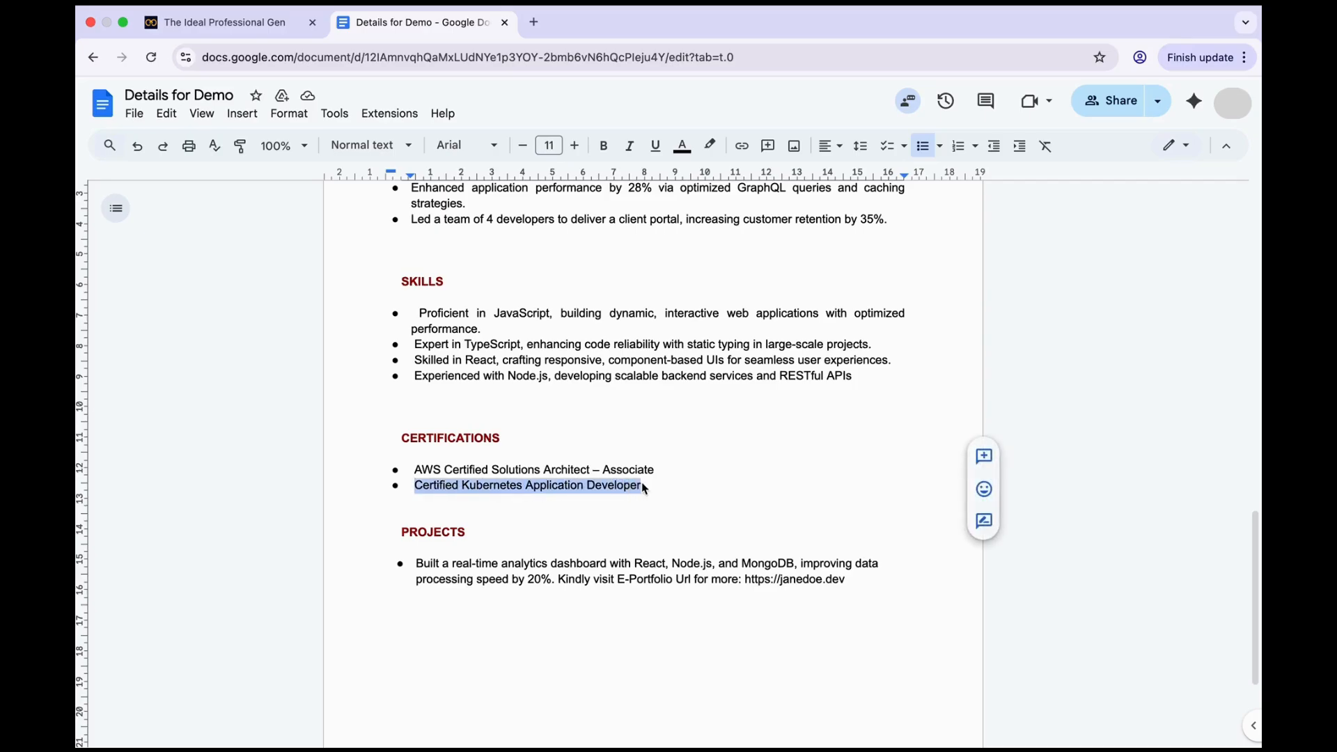
{"action": "left_click", "coordinate": [236, 25]}
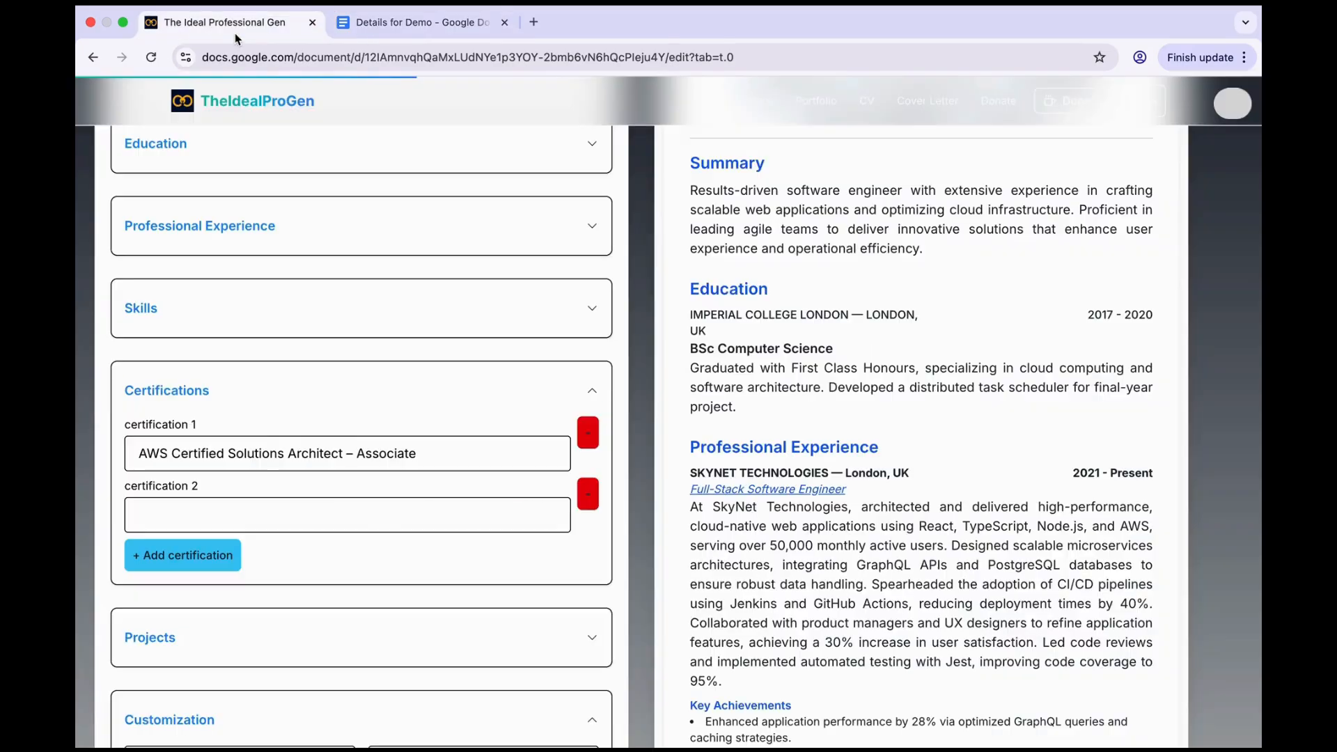
{"action": "left_click", "coordinate": [180, 513]}
{"action": "key", "text": "ctrl+v"}
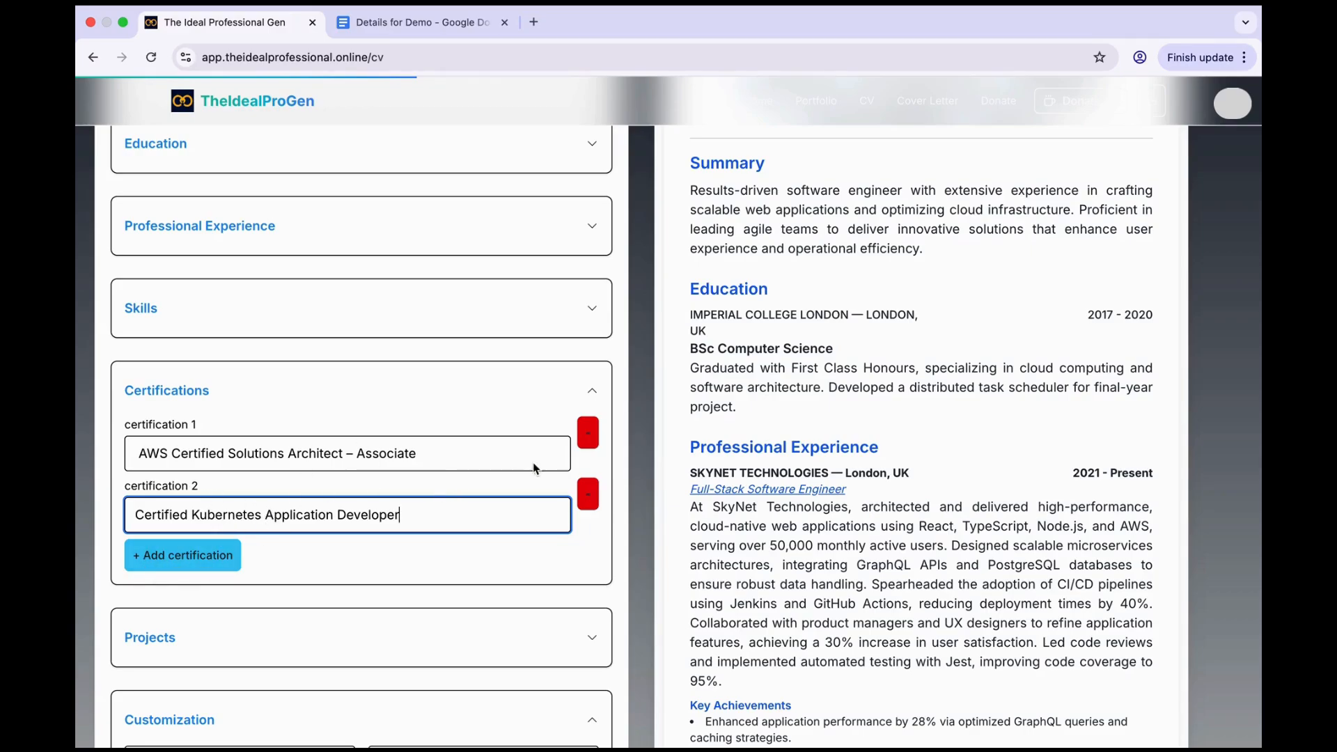
Collapse Certifications, open Projects and fill project 1 with the document's real-time analytics dashboard entry, including its portfolio link
{"action": "left_click", "coordinate": [592, 390]}
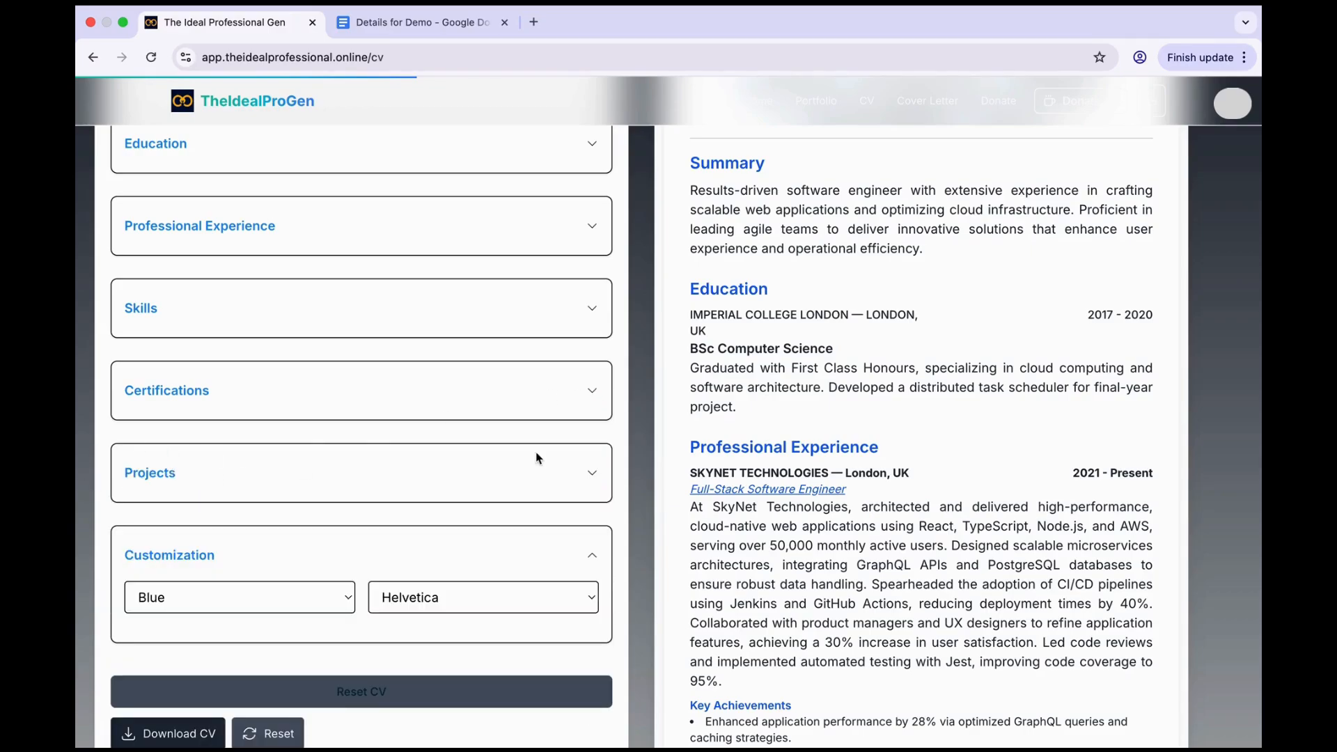
{"action": "left_click", "coordinate": [599, 472]}
{"action": "left_click", "coordinate": [416, 22]}
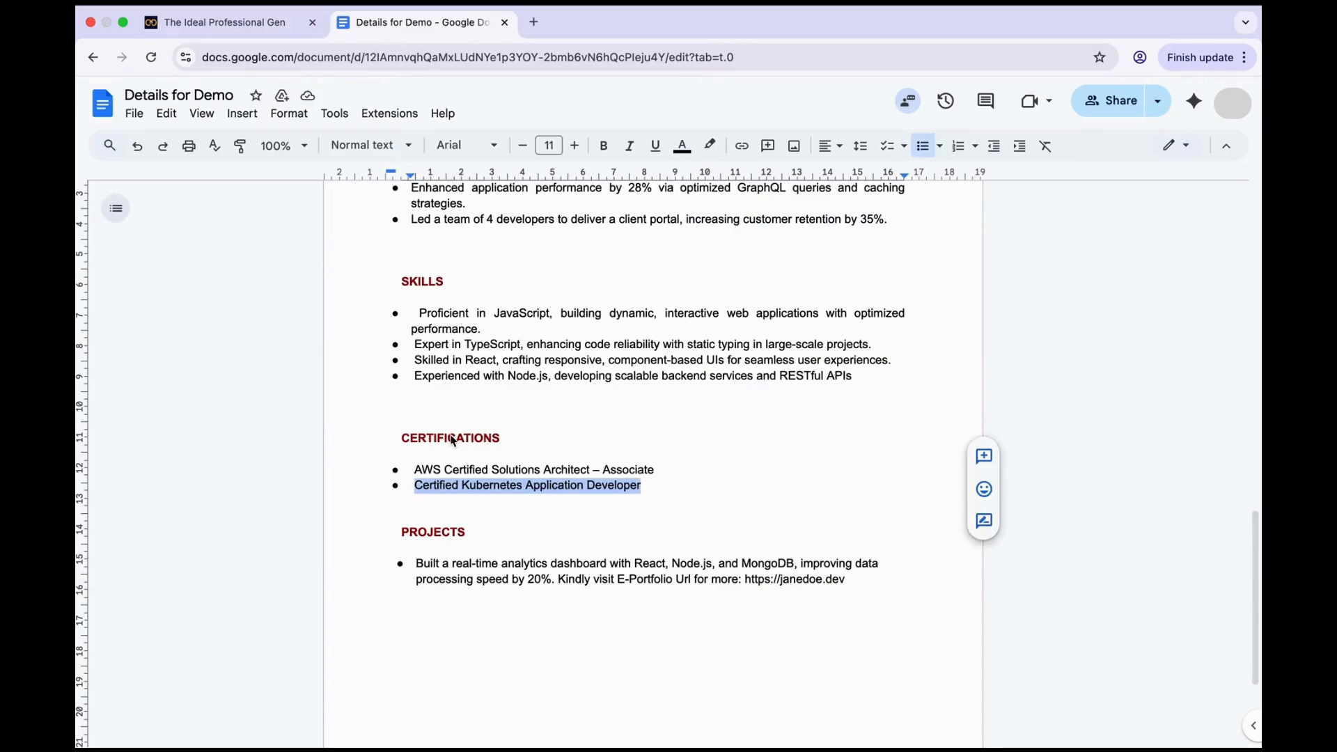
{"action": "scroll", "coordinate": [627, 418], "scroll_direction": "down", "scroll_amount": 2}
{"action": "left_click_drag", "start_coordinate": [415, 473], "coordinate": [588, 485]}
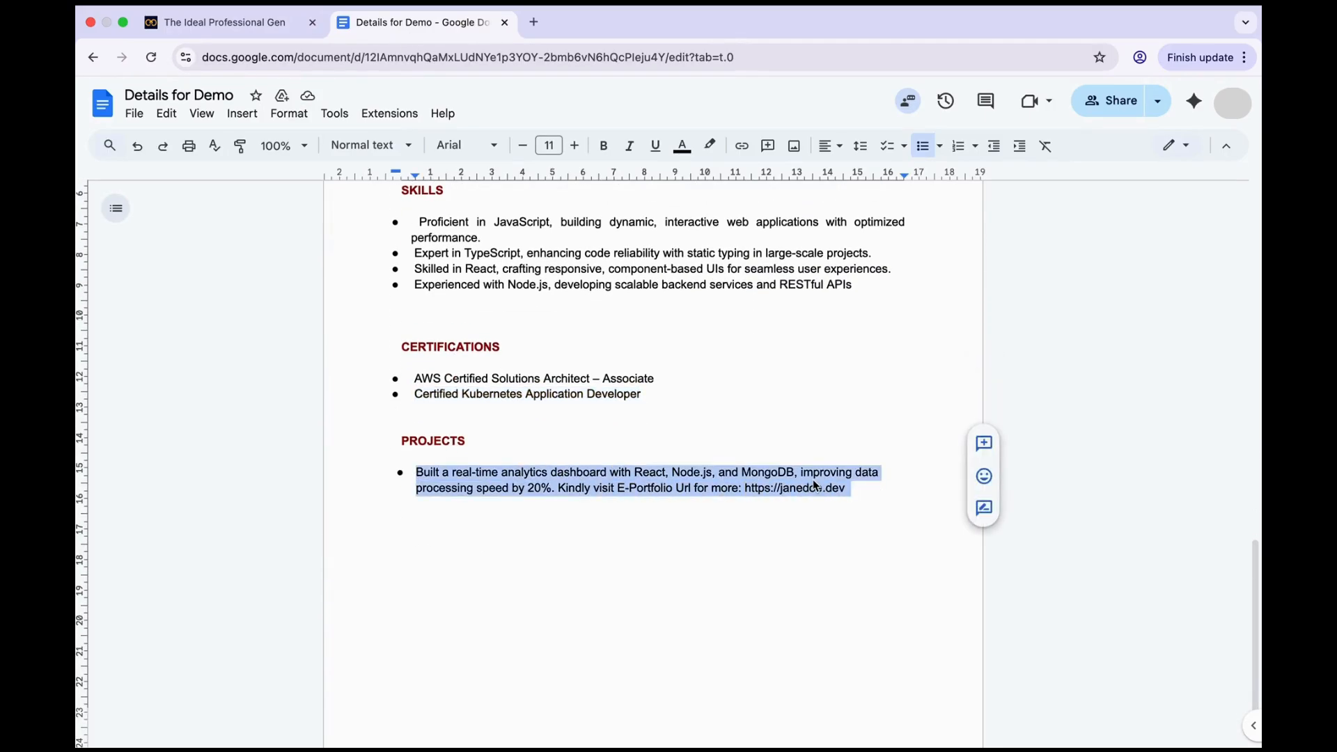
{"action": "left_click", "coordinate": [264, 27]}
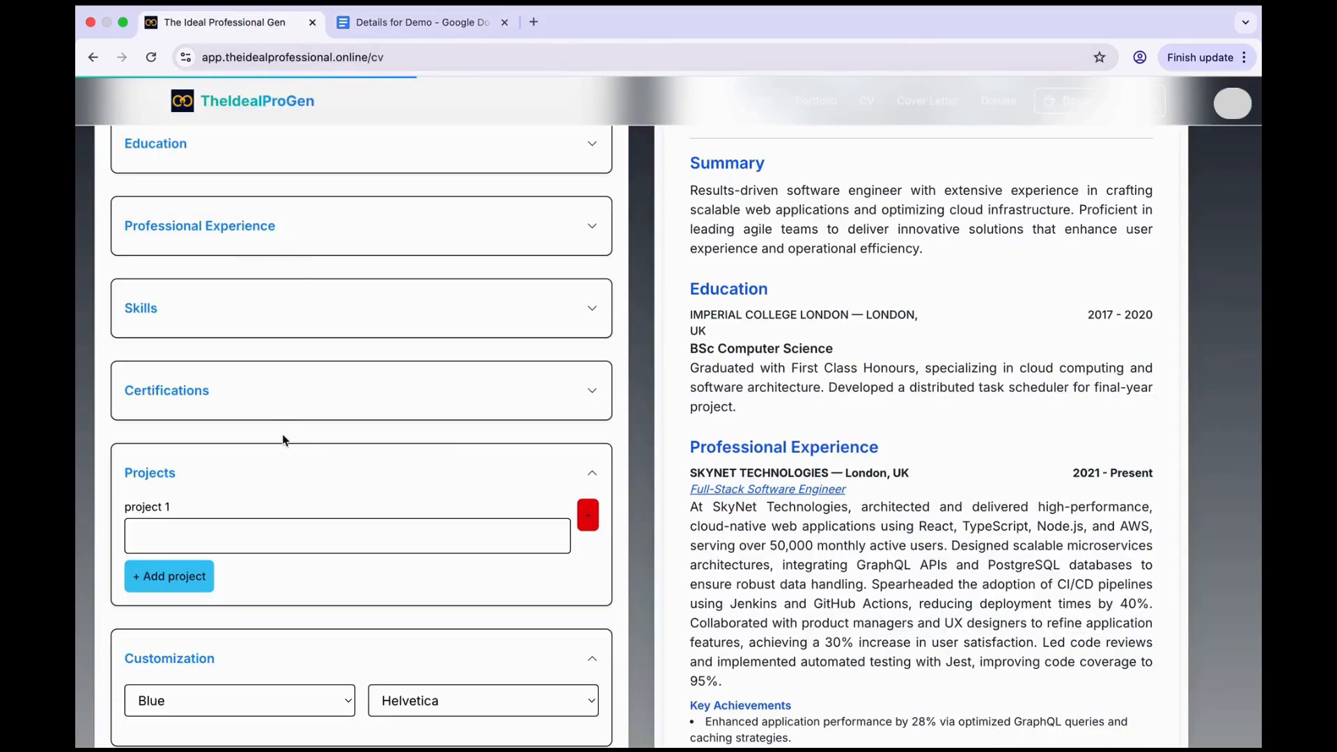
{"action": "left_click", "coordinate": [259, 527]}
{"action": "key", "text": "cmd+v"}
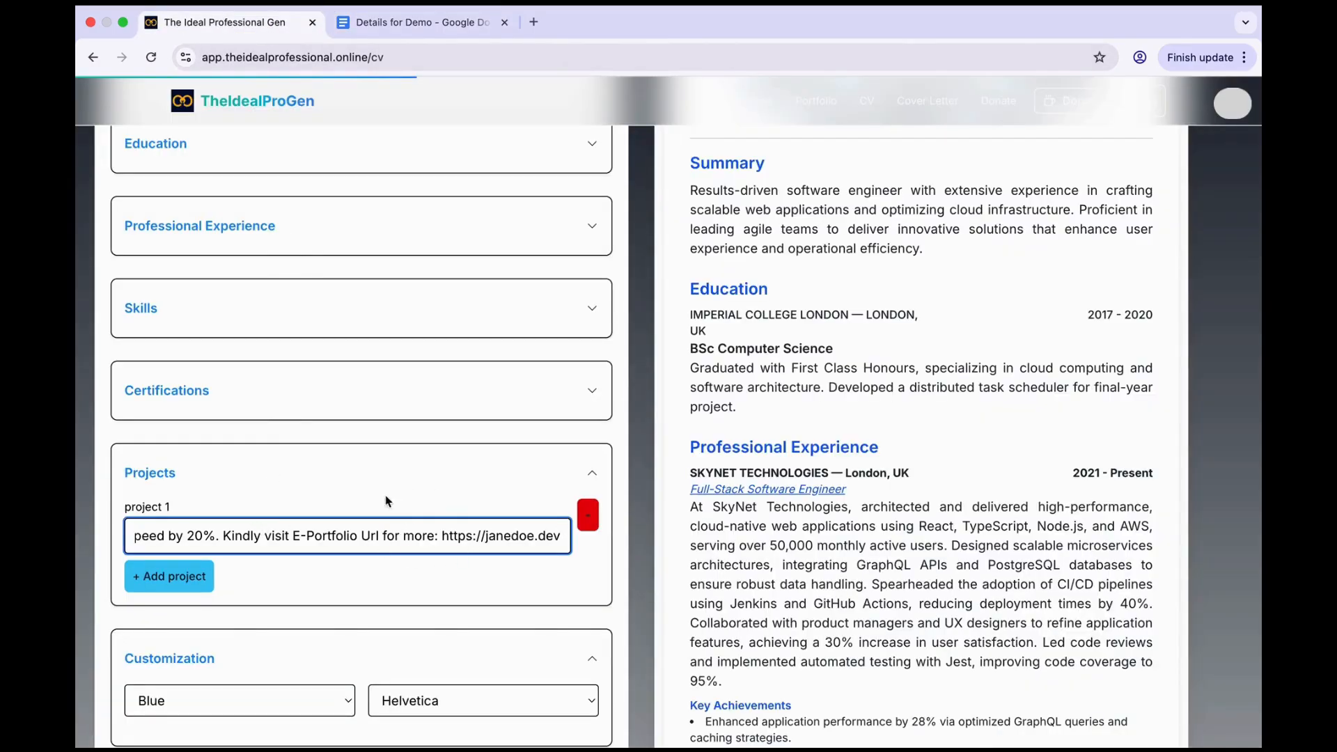
{"action": "left_click", "coordinate": [596, 474]}
Try the Rose colour theme on the CV under Customization
{"action": "scroll", "coordinate": [563, 358], "scroll_direction": "up", "scroll_amount": 5}
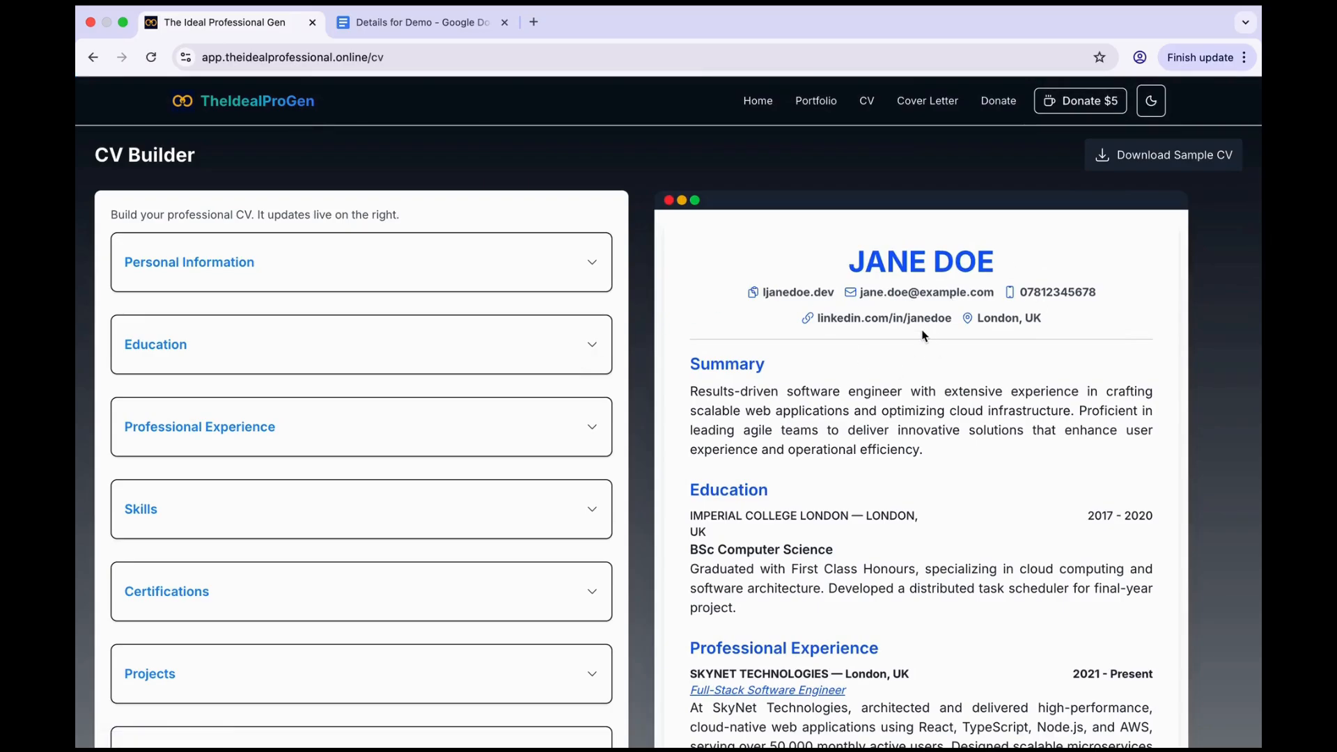
{"action": "scroll", "coordinate": [925, 330], "scroll_direction": "down", "scroll_amount": 5}
{"action": "scroll", "coordinate": [922, 335], "scroll_direction": "down", "scroll_amount": 5}
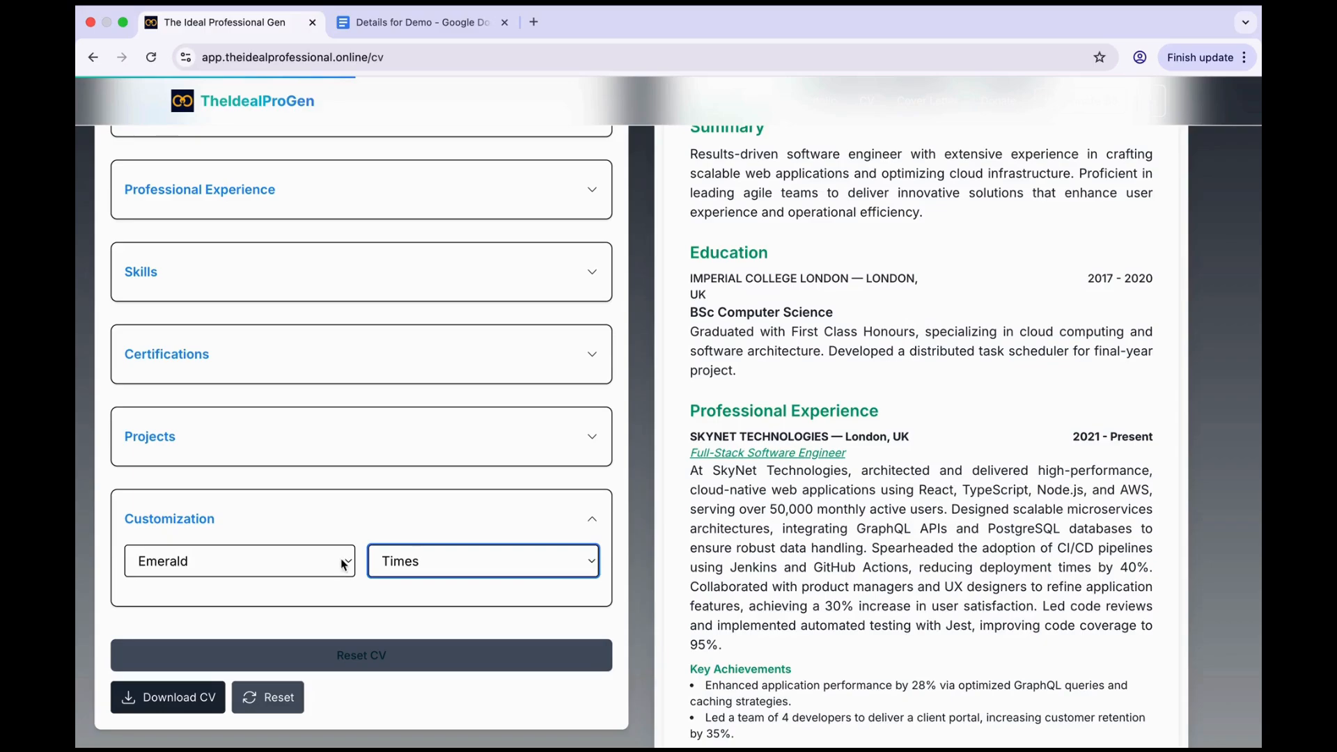
{"action": "left_click", "coordinate": [299, 561]}
{"action": "left_click", "coordinate": [298, 583]}
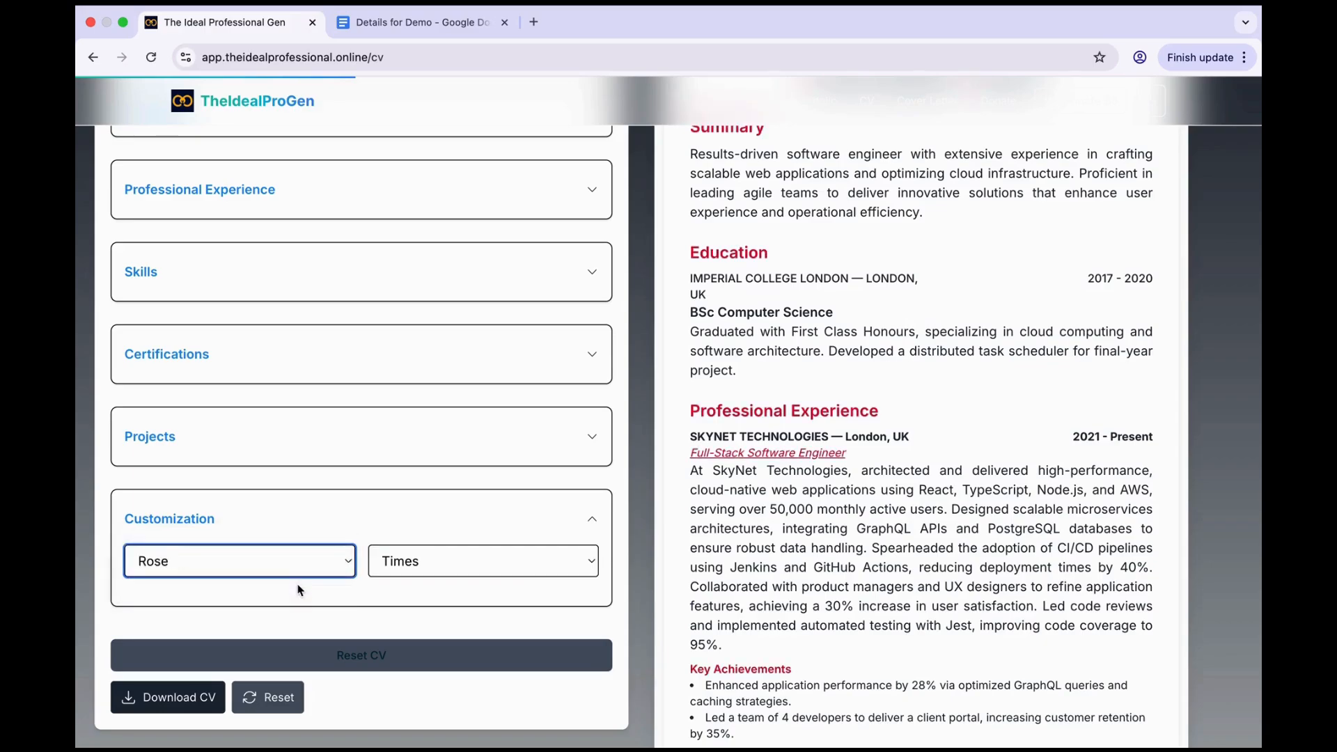
Set the CV's colour theme to Blue
{"action": "left_click", "coordinate": [326, 561]}
{"action": "left_click", "coordinate": [269, 521]}
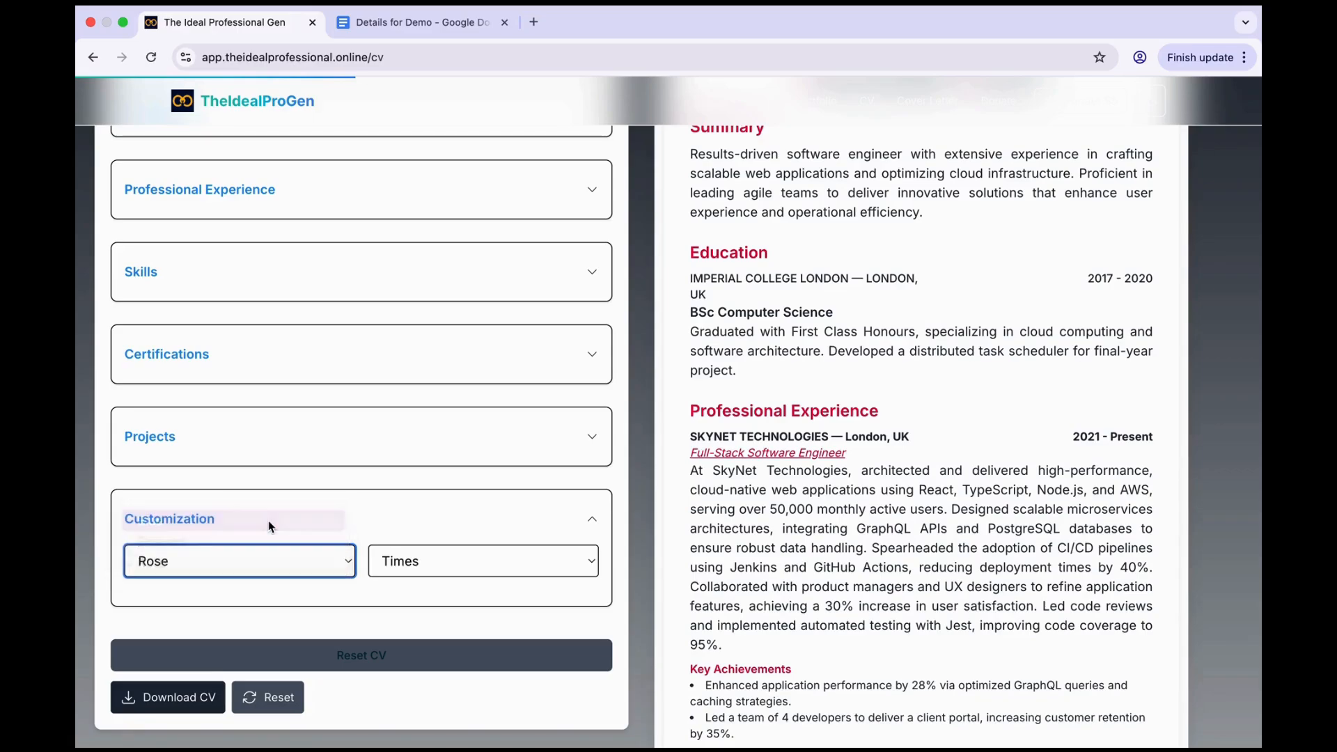
{"action": "scroll", "coordinate": [452, 553], "scroll_direction": "down", "scroll_amount": 1}
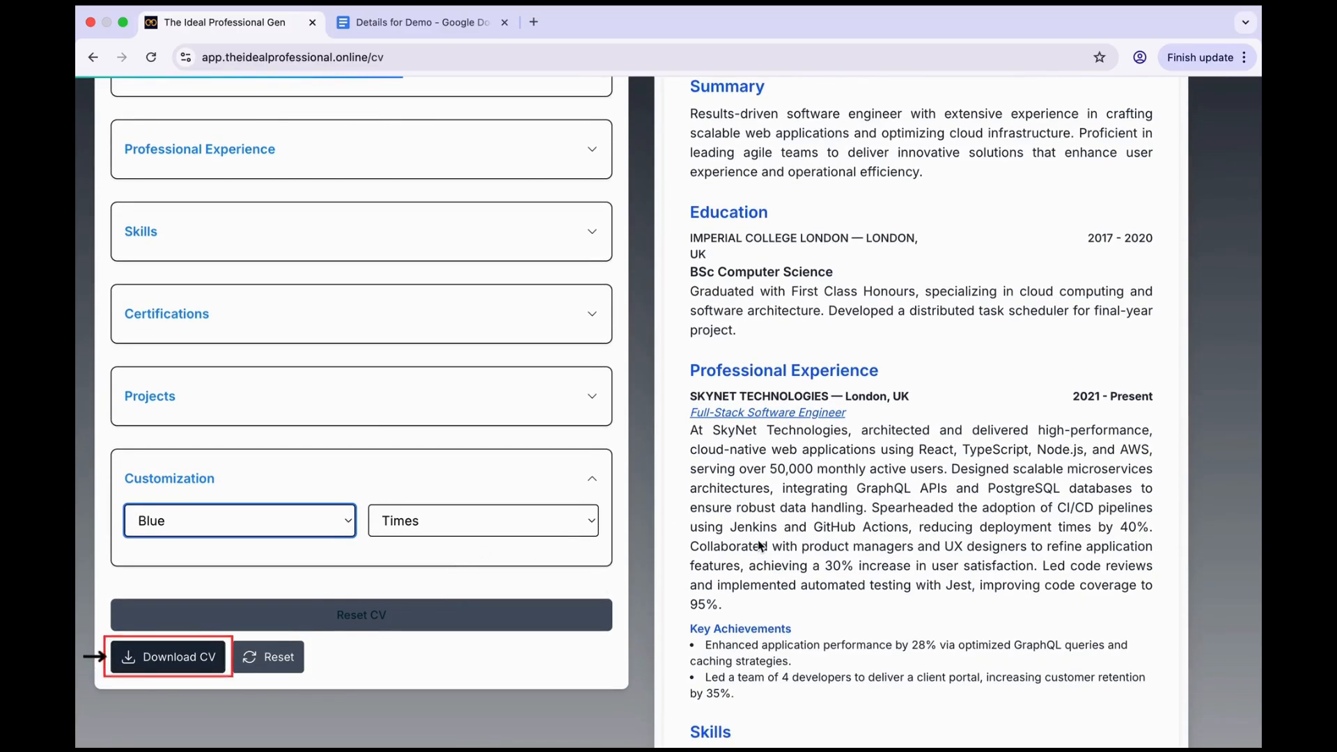